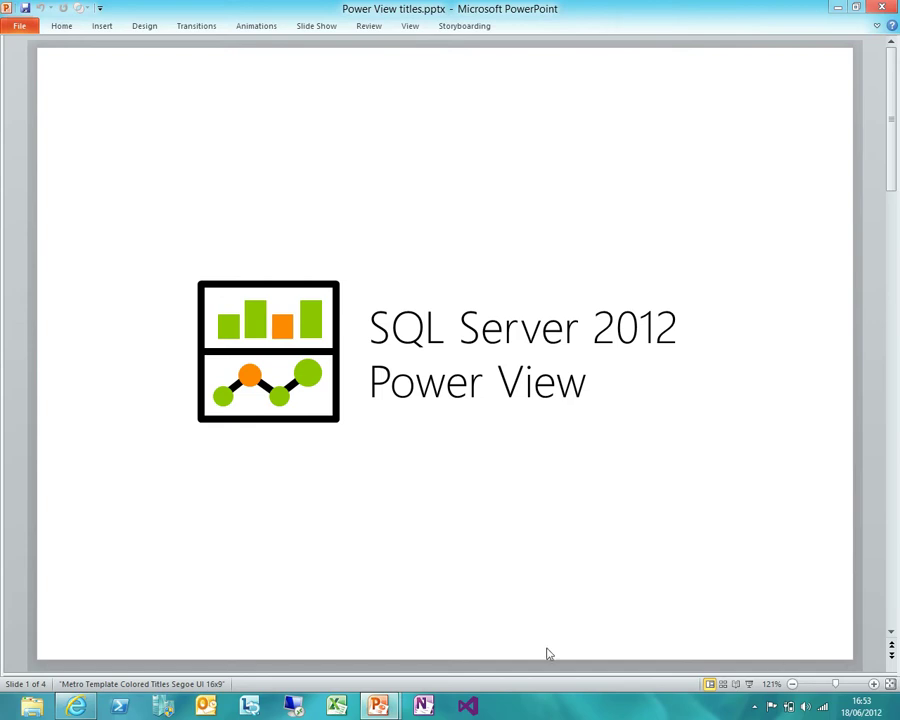
- Title the report 'Contoso Group Mortgage Applications', correcting the misspelled ending
left_click(76, 706)
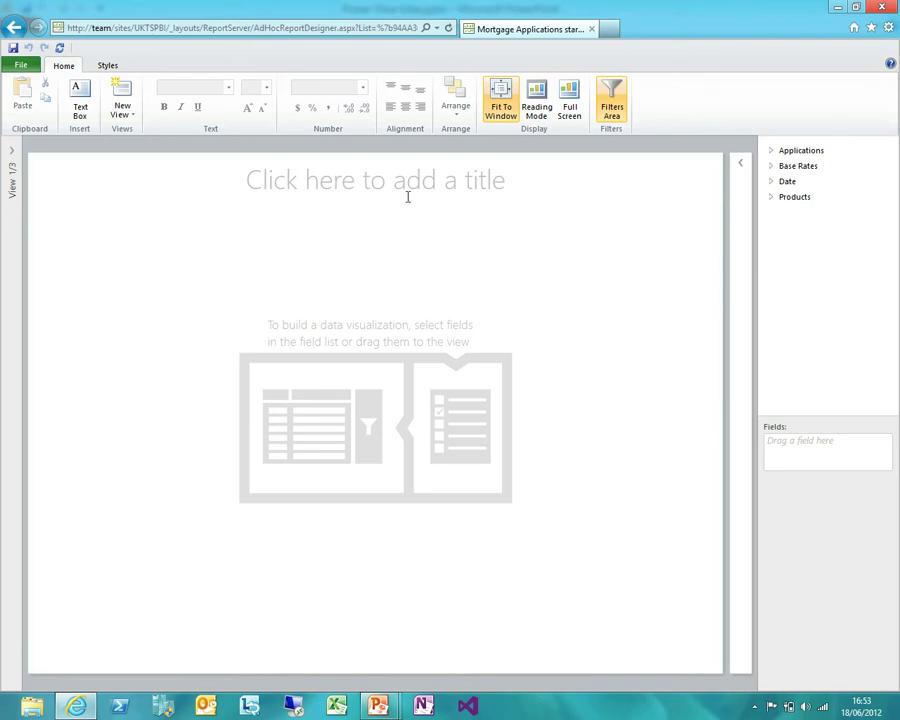
left_click(380, 176)
type("Contoso")
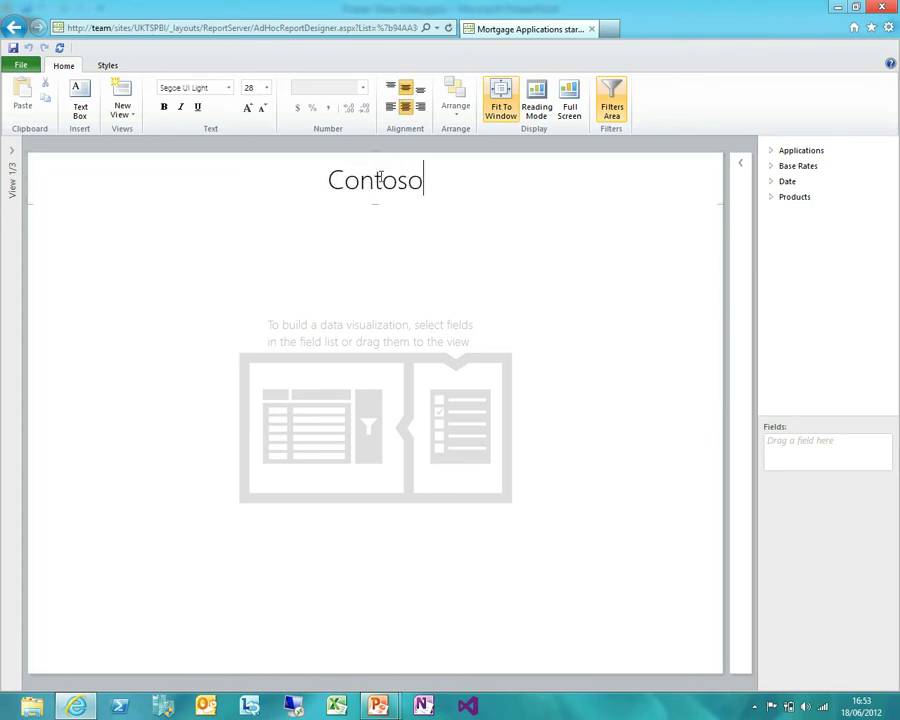
type(" Group")
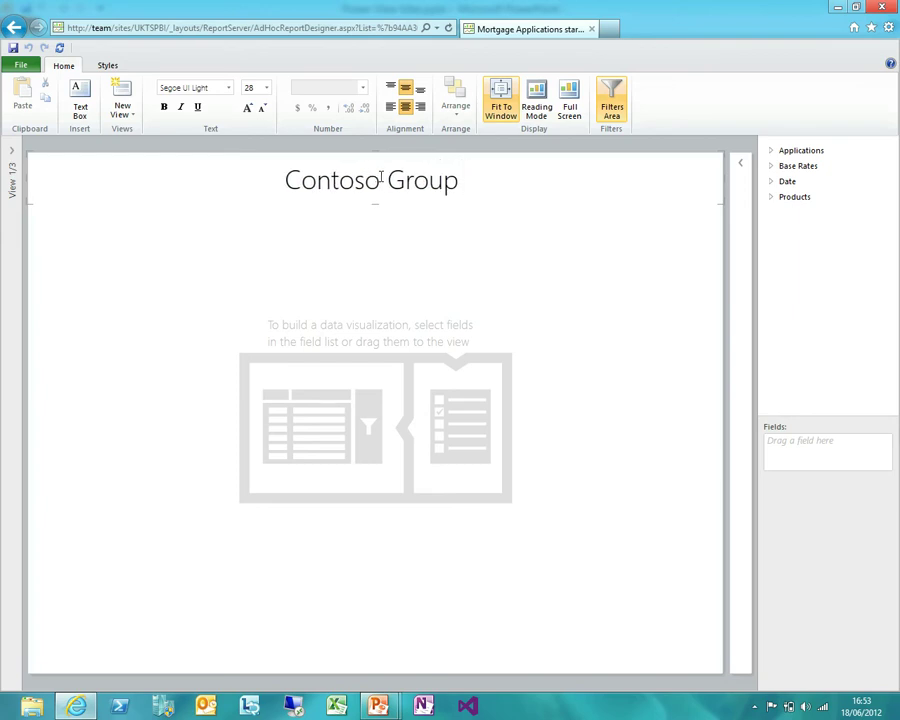
type(" Mortgage Applicatoin")
key("BackSpace")
key("BackSpace")
key("BackSpace")
type("ions")
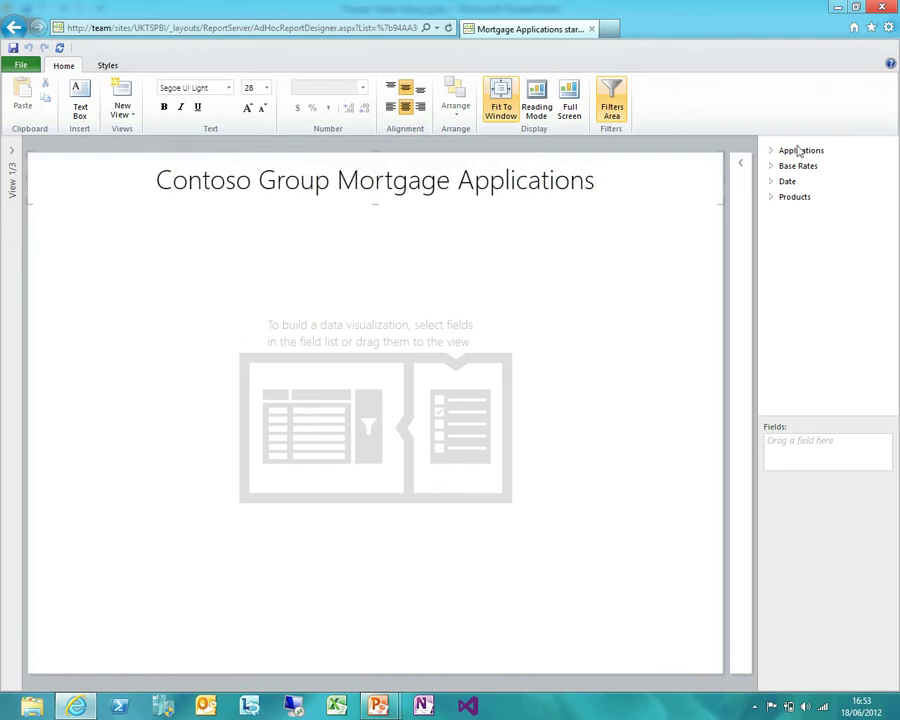
- Add a table of Products showing Logo, Name, Fee and Reward Program
left_click(794, 199)
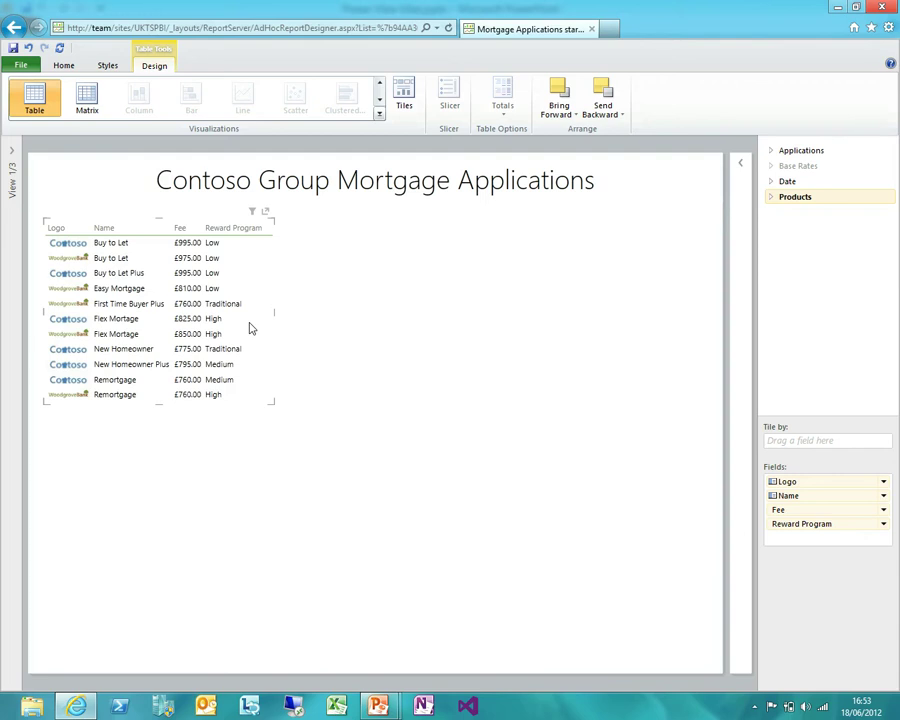
left_click(347, 310)
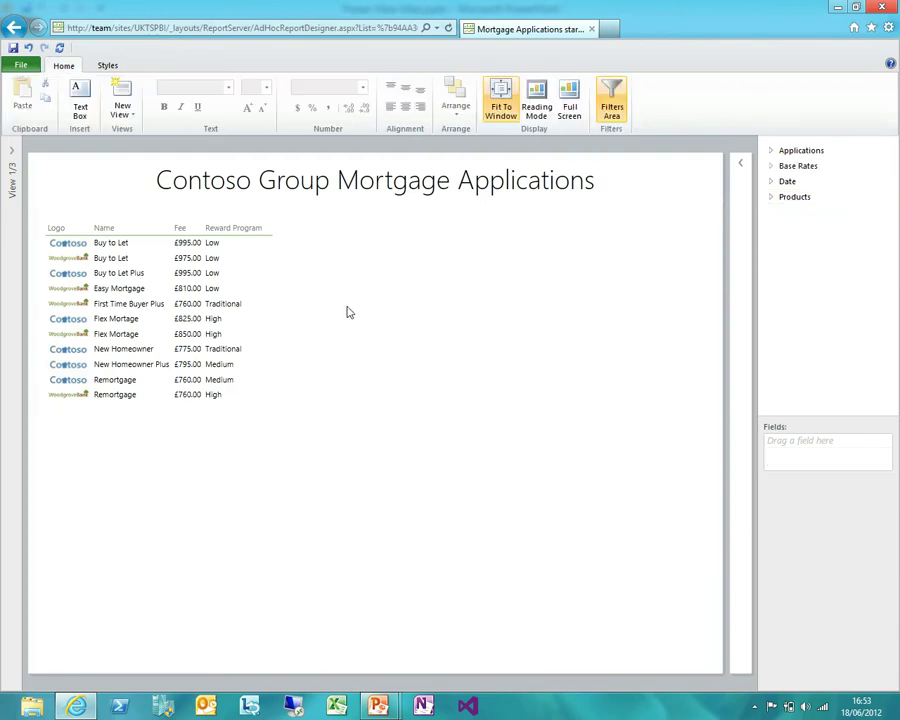
- Build an enlarged stacked column chart of Num of Applications by Brand and Type
left_click(773, 198)
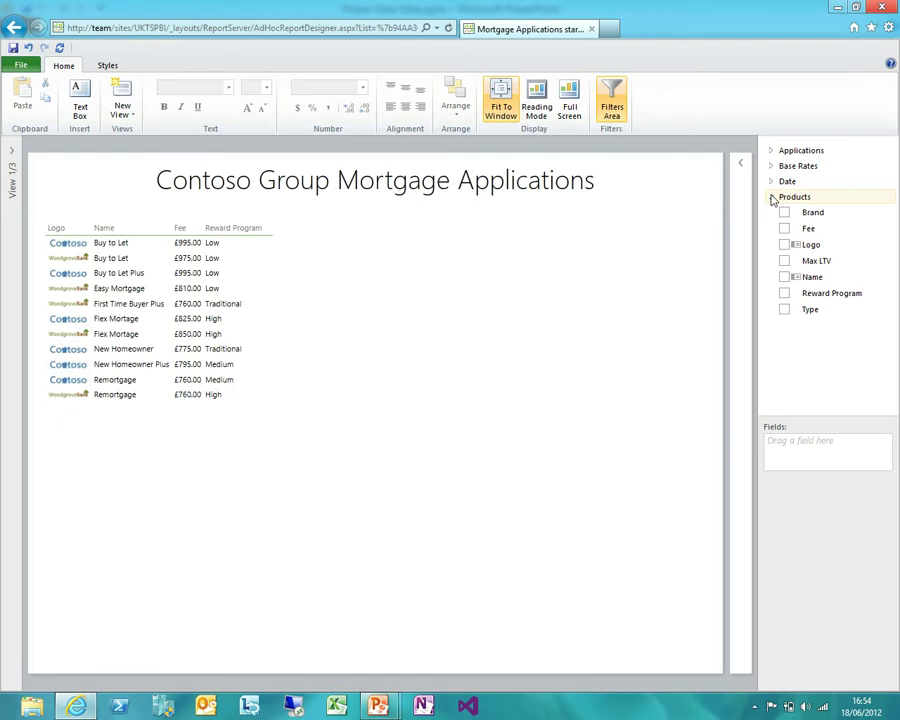
left_click(784, 212)
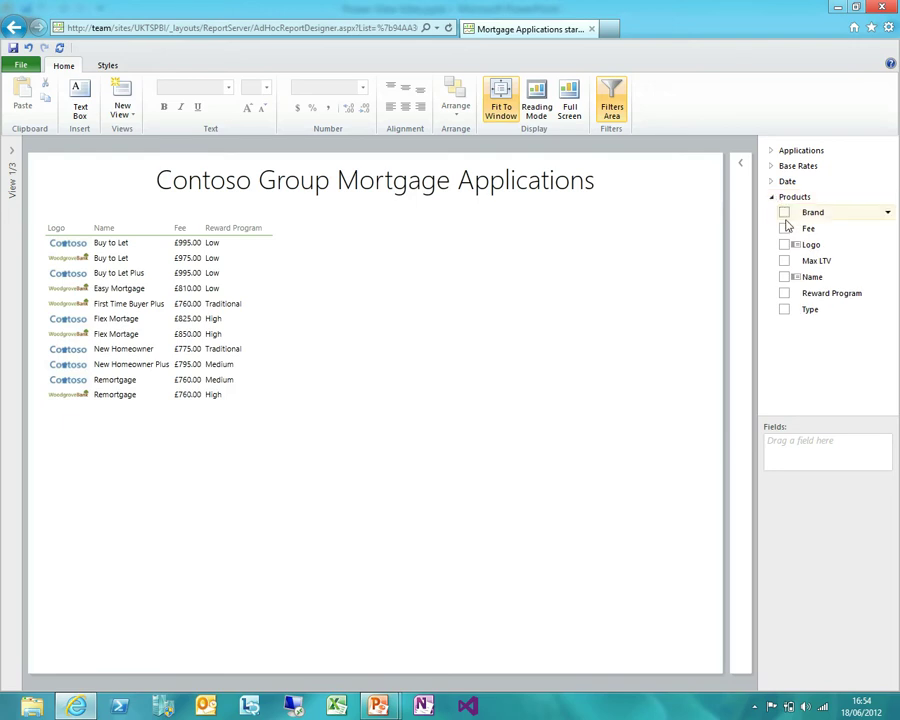
left_click(784, 309)
left_click(773, 198)
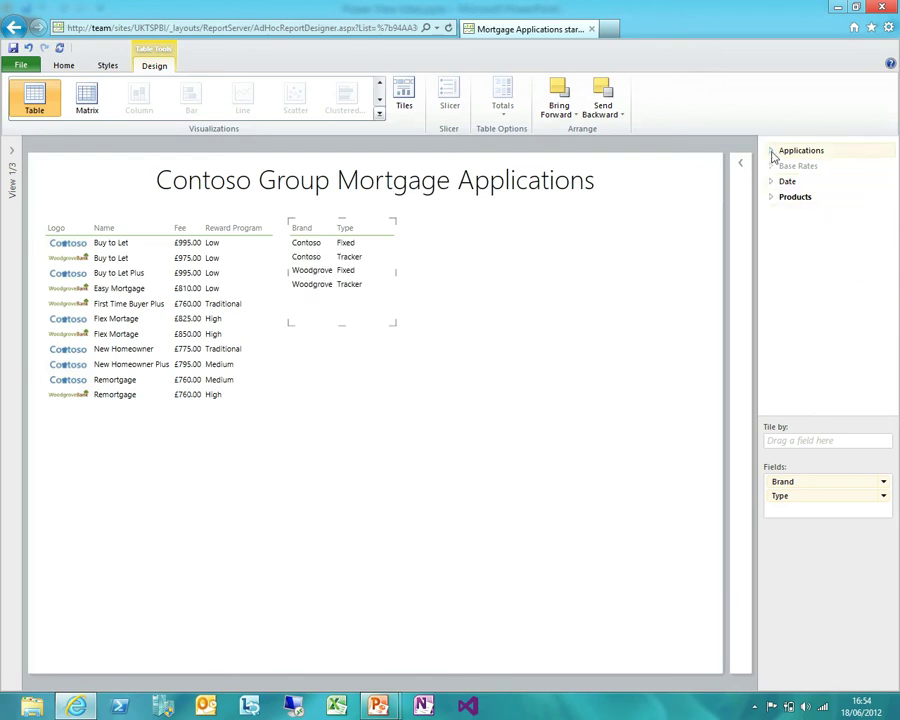
left_click(772, 151)
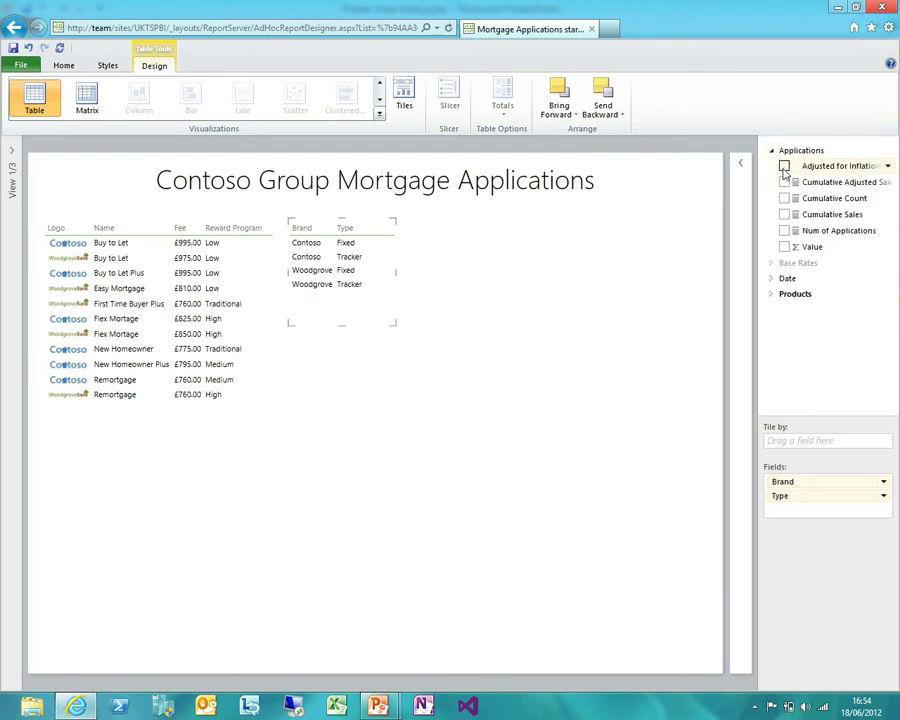
left_click(784, 231)
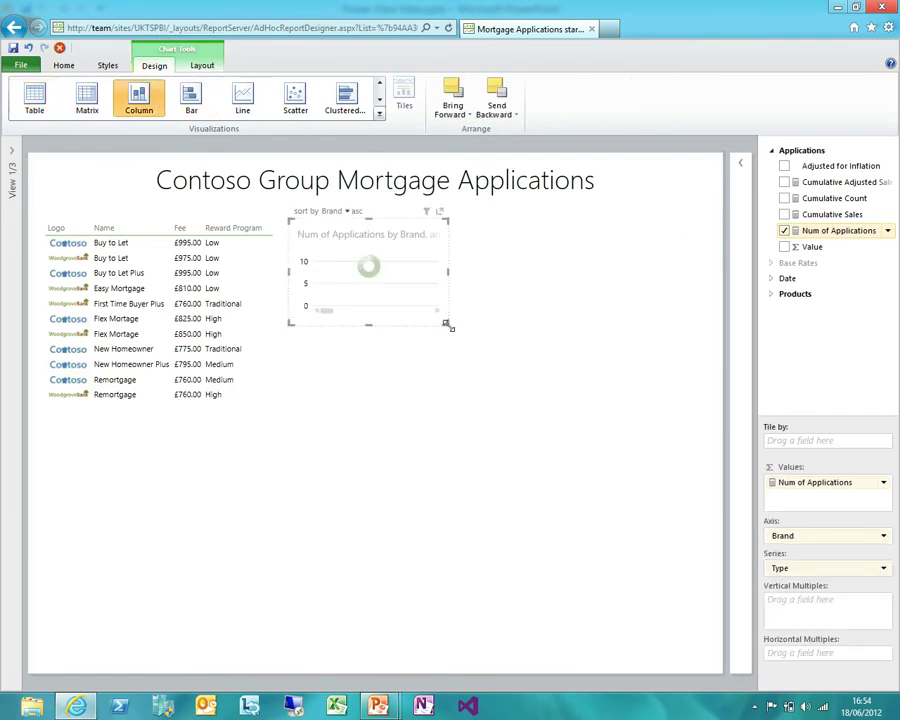
left_click_drag(450, 327, 516, 411)
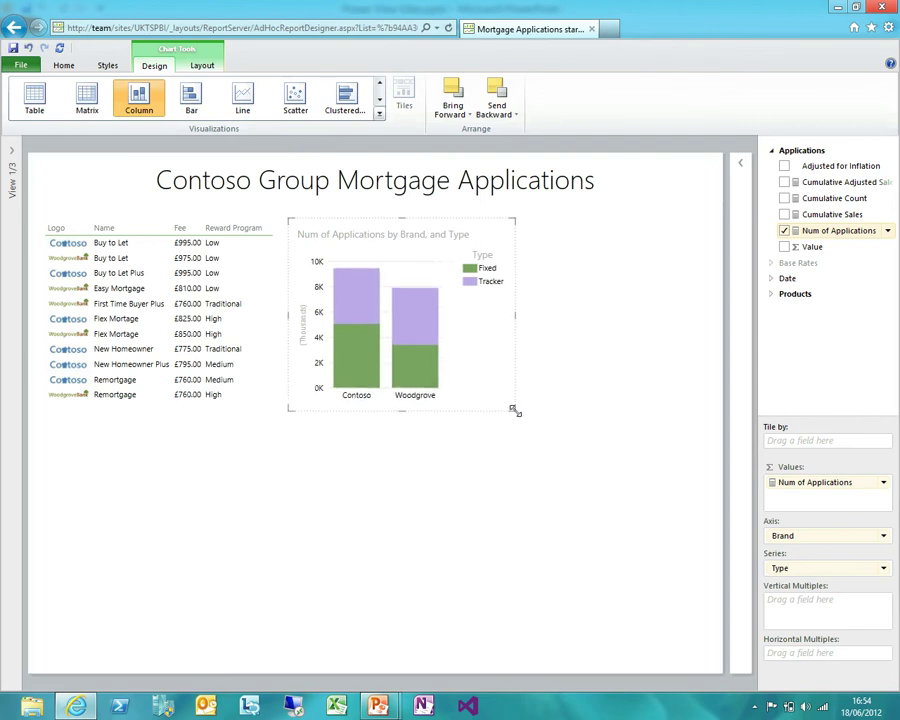
left_click(537, 321)
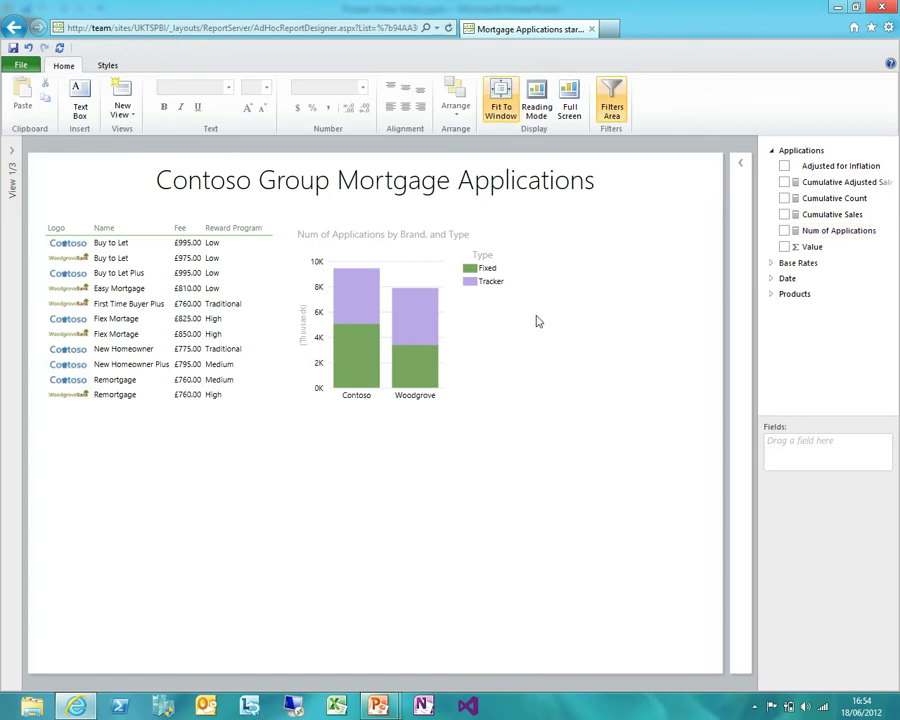
- Create a column chart of Num of Applications by Max LTV, stretched to the page's right edge
left_click(784, 230)
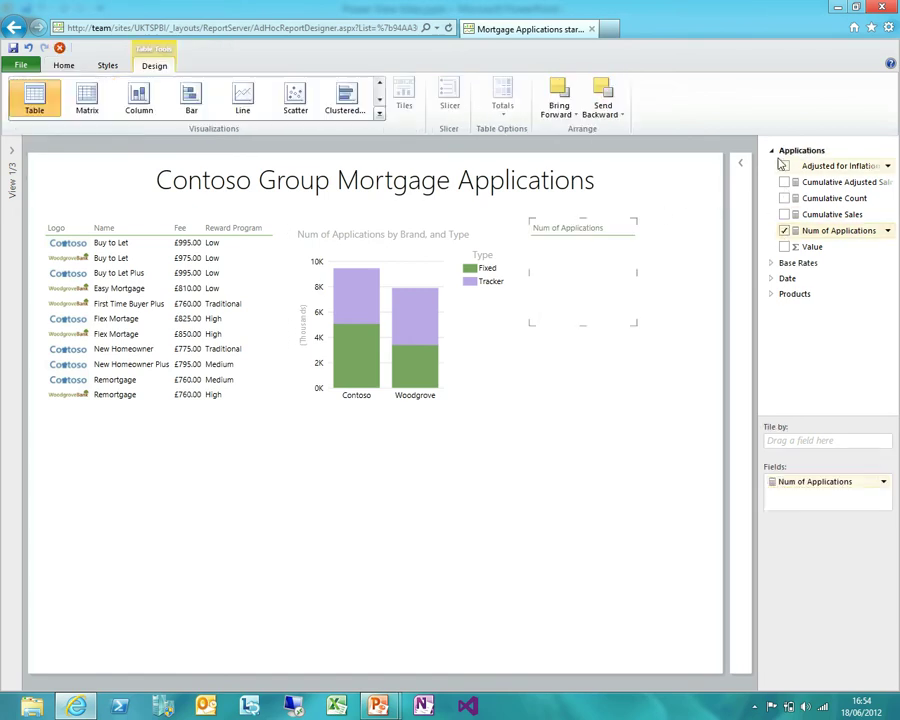
left_click(771, 150)
left_click(772, 197)
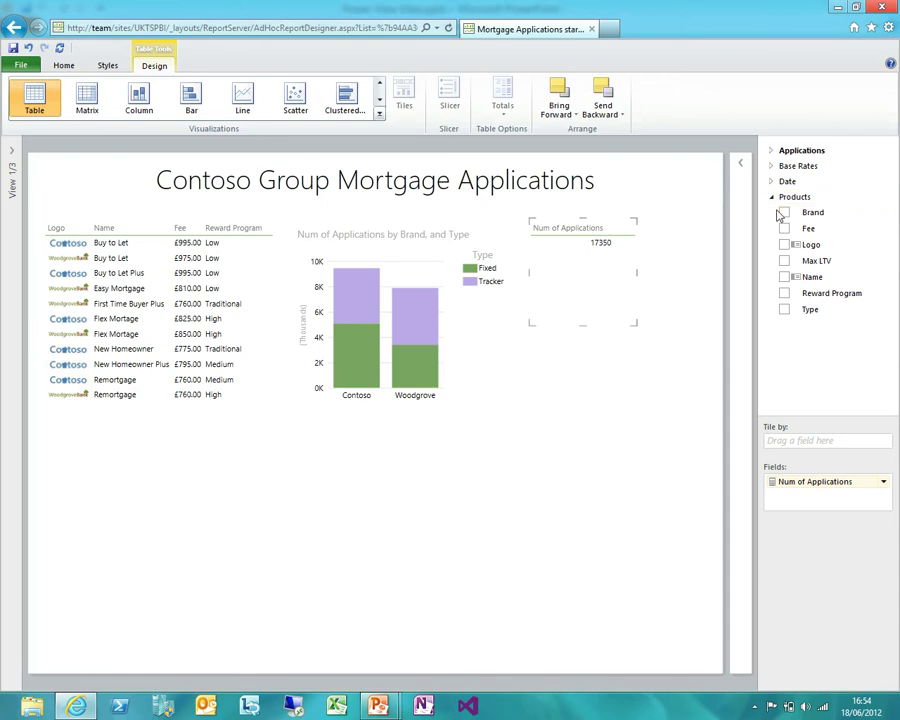
left_click(784, 260)
left_click(139, 96)
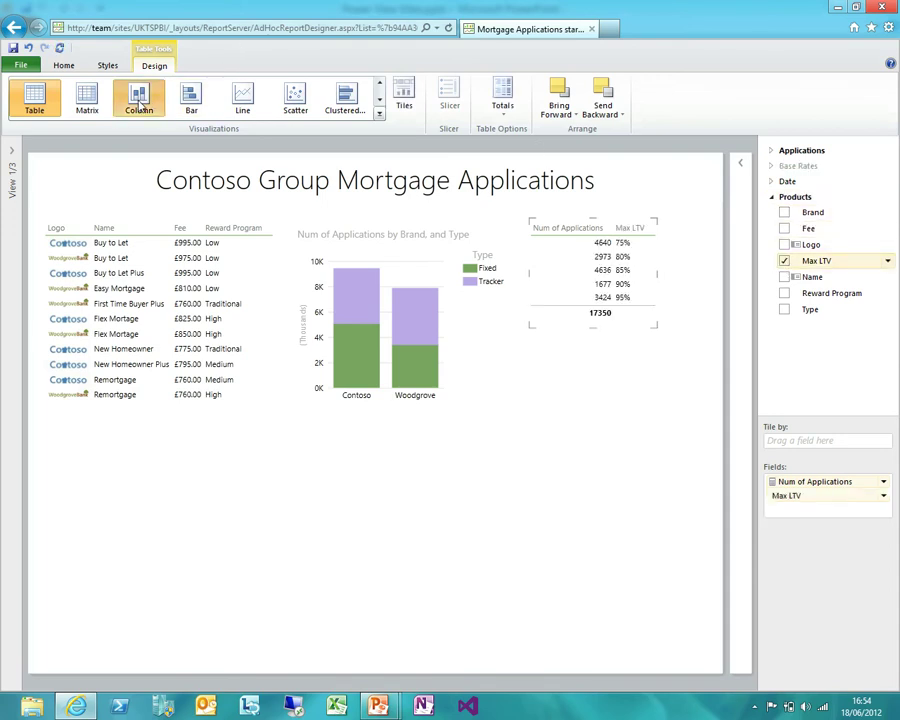
left_click(692, 410)
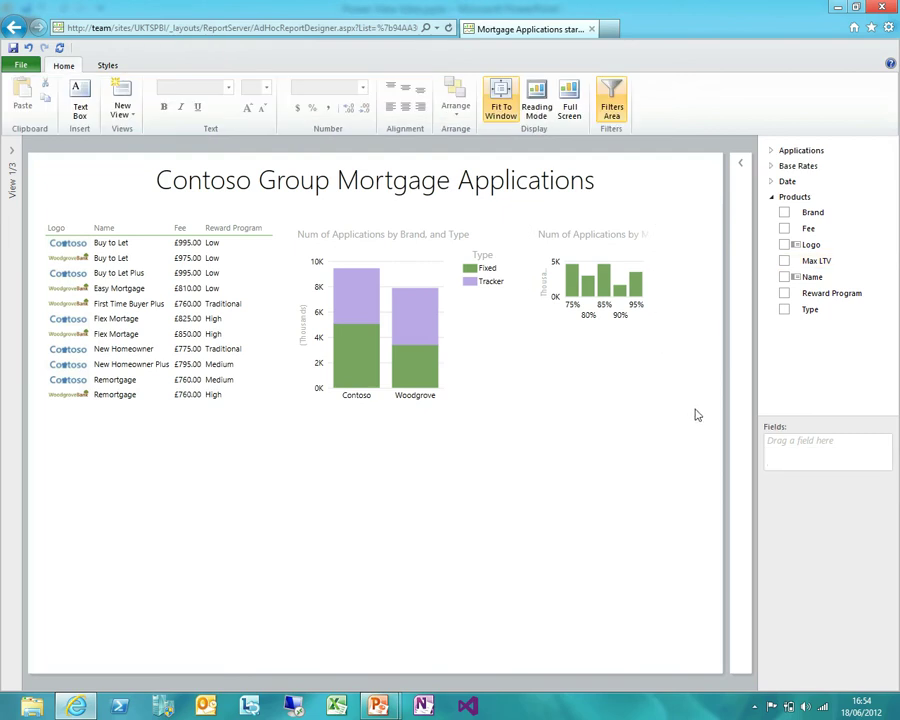
left_click(652, 322)
left_click_drag(657, 326, 706, 408)
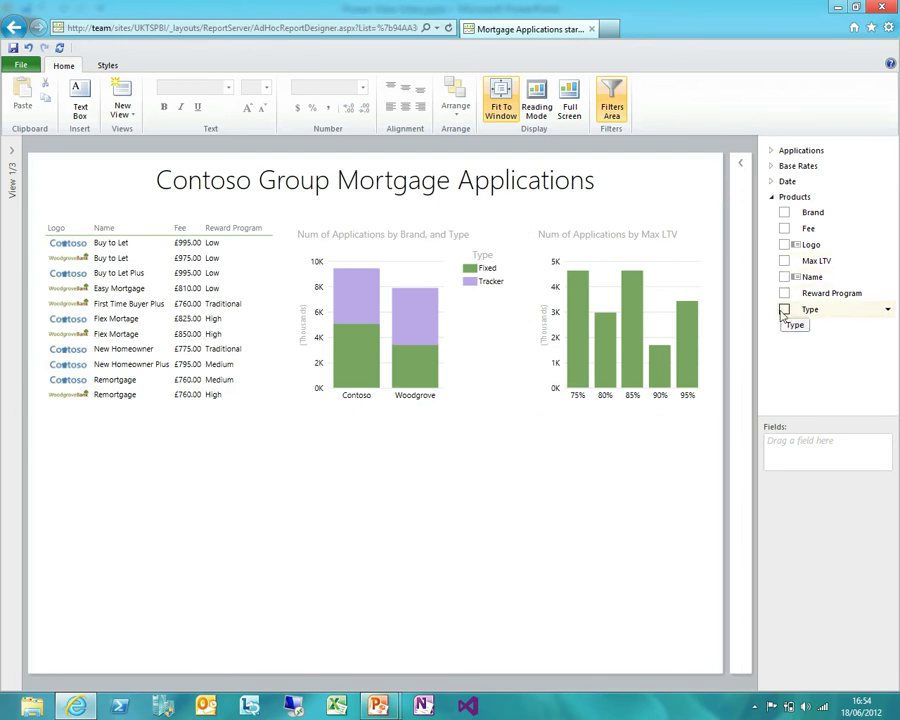
- Create a line chart of Num of Applications by Year, widened across the report bottom
left_click(772, 196)
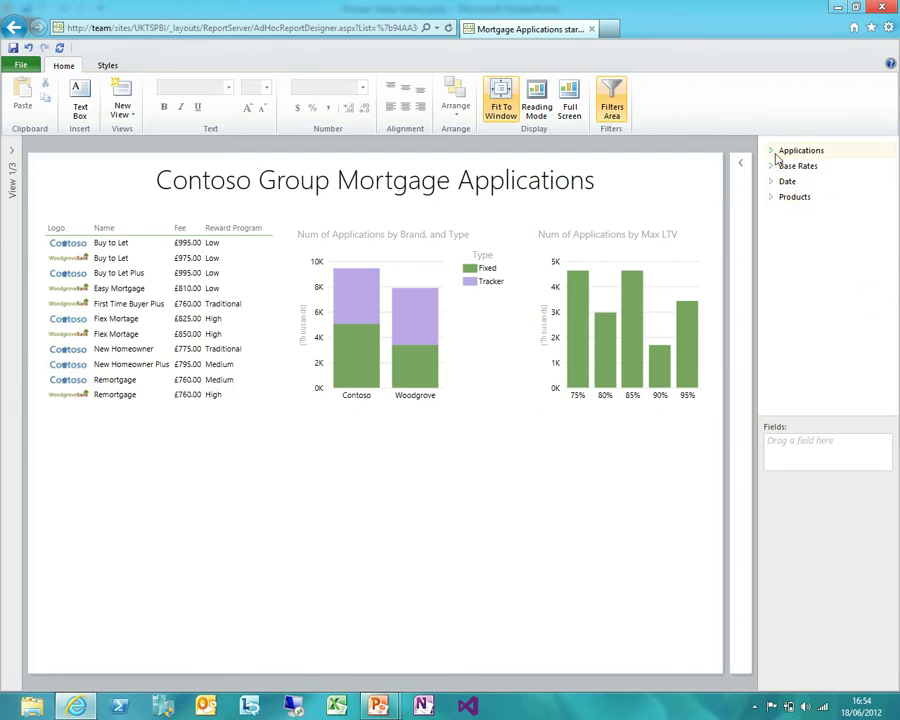
left_click(772, 152)
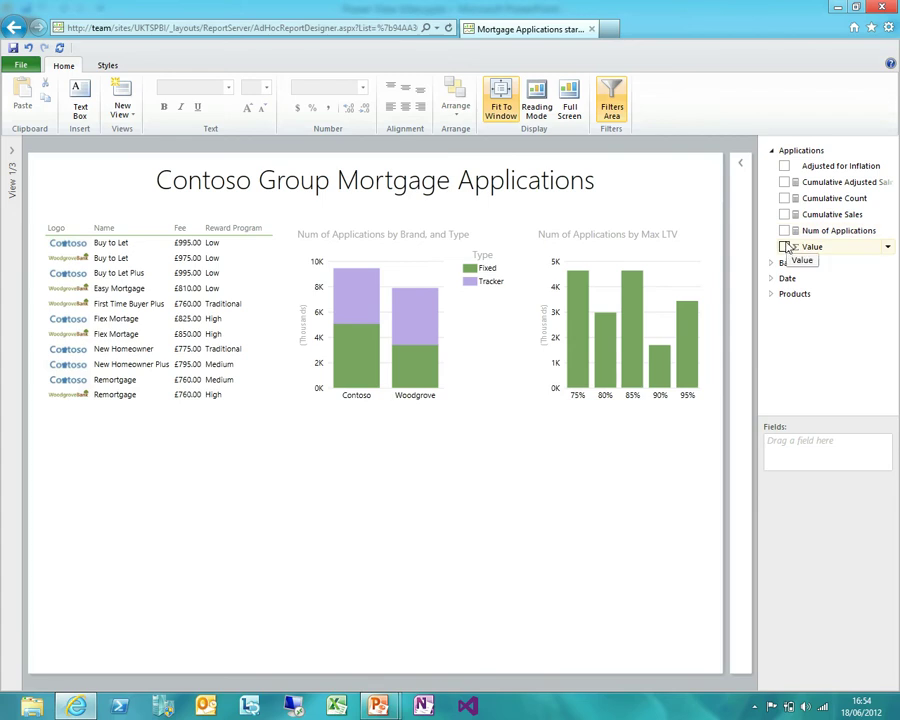
left_click(784, 231)
left_click(771, 150)
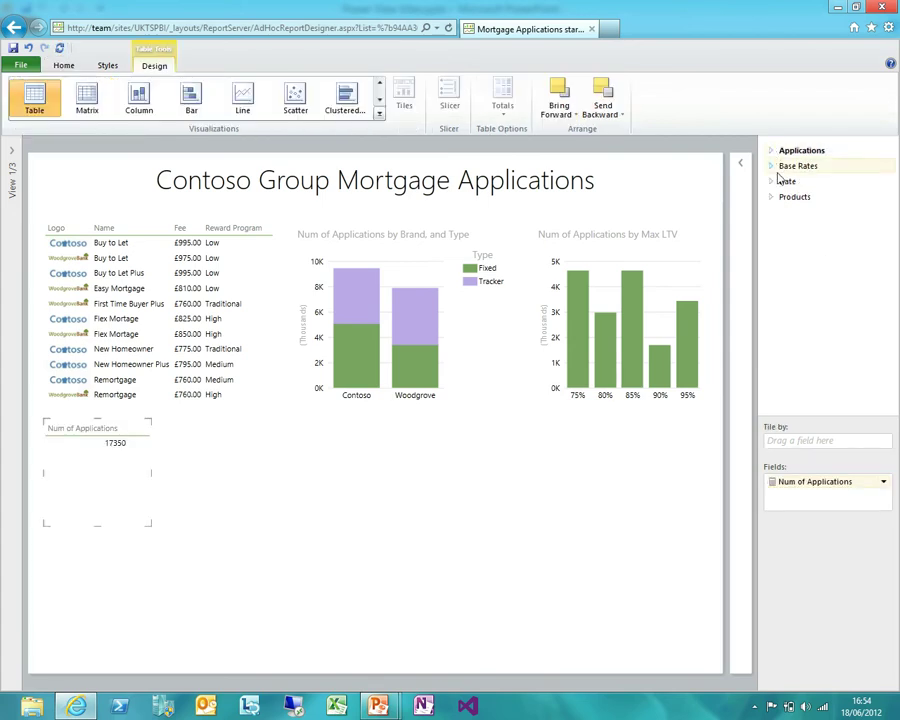
left_click(771, 182)
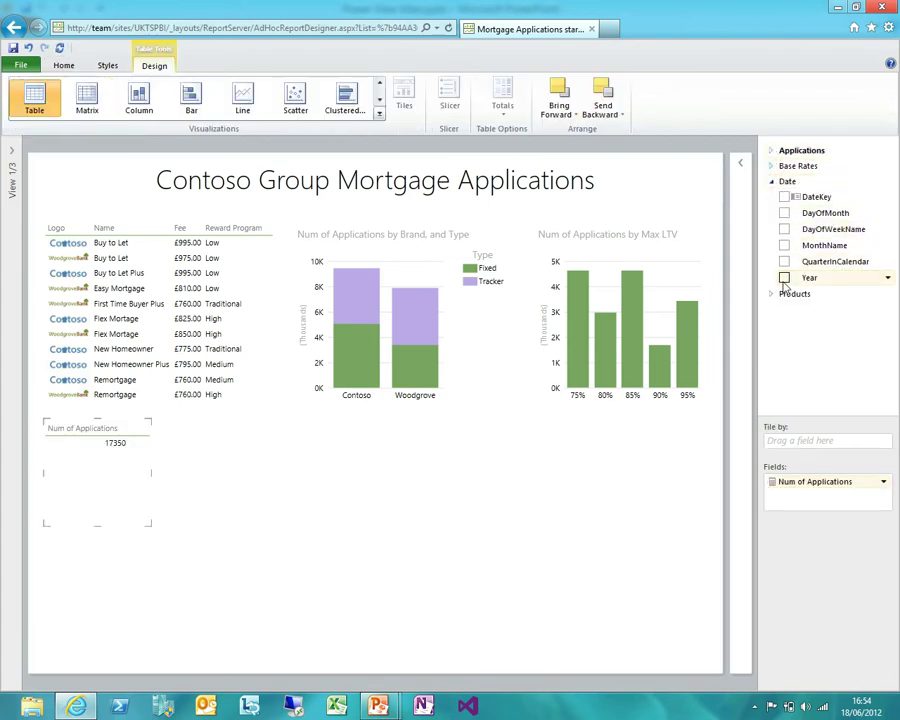
left_click(784, 278)
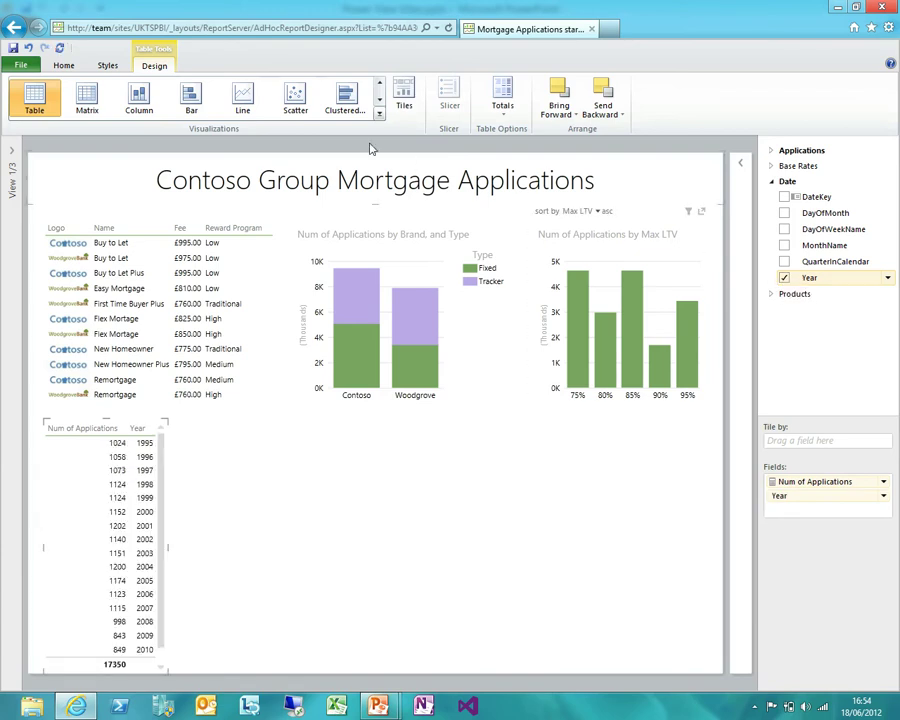
left_click(243, 97)
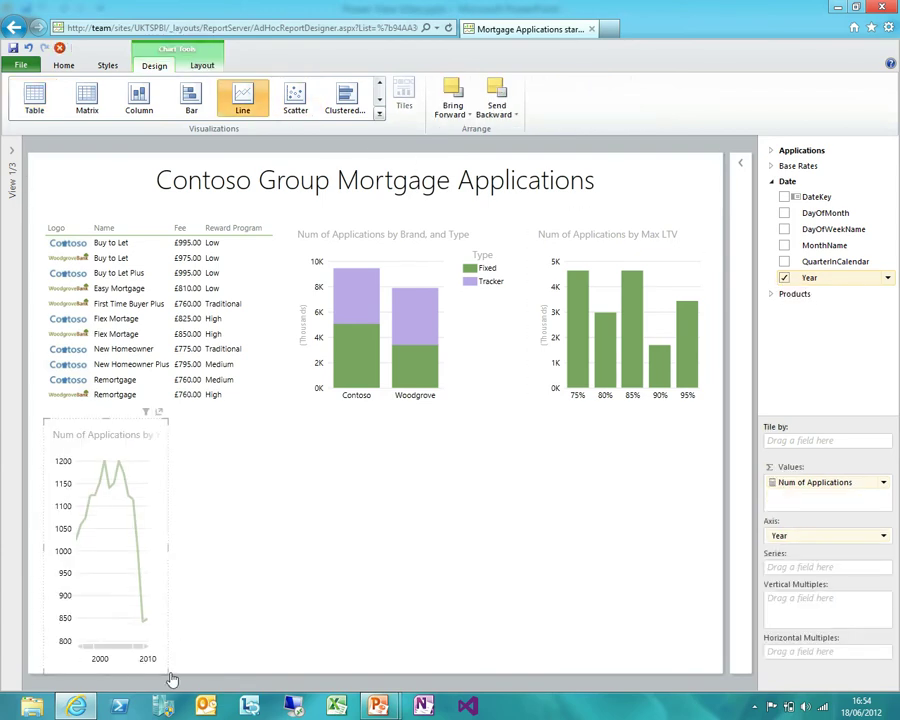
left_click_drag(170, 674, 720, 690)
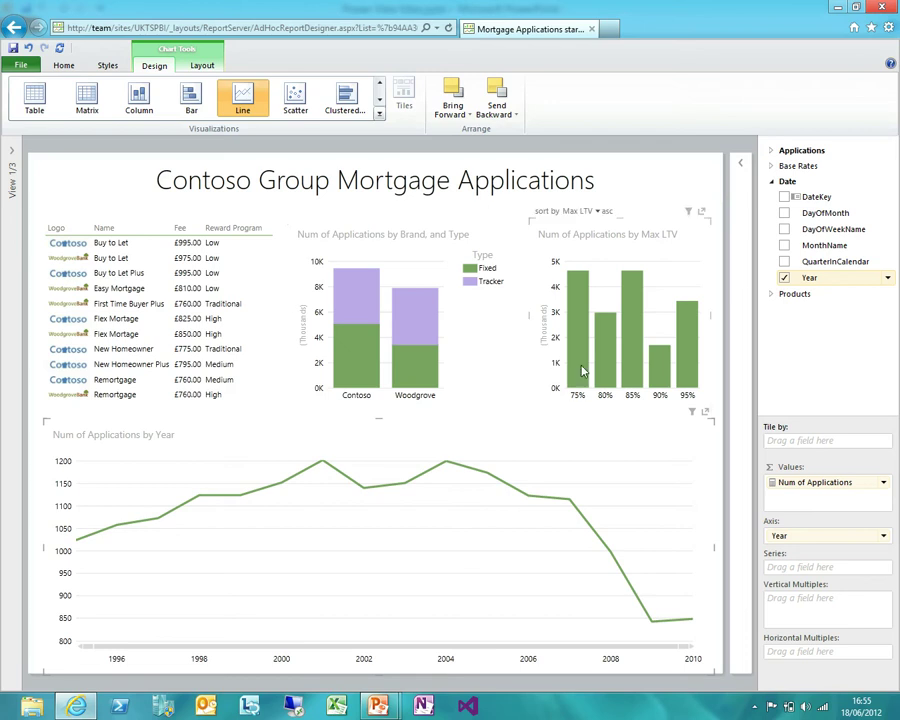
- Cross-filter the report by the 90% and then the 80% Max LTV bars
mouse_move(660, 378)
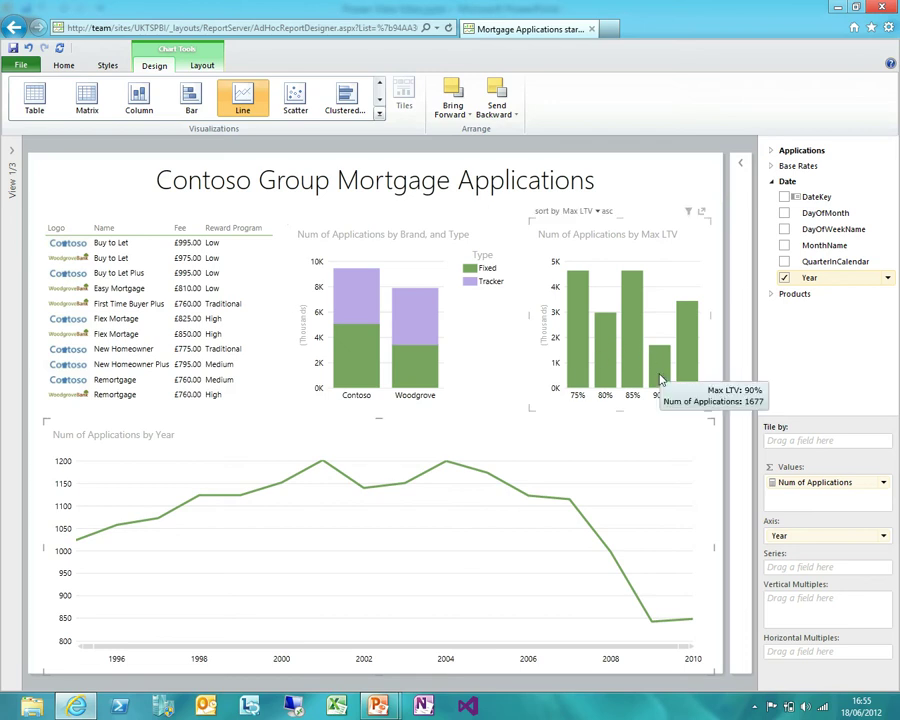
left_click(660, 378)
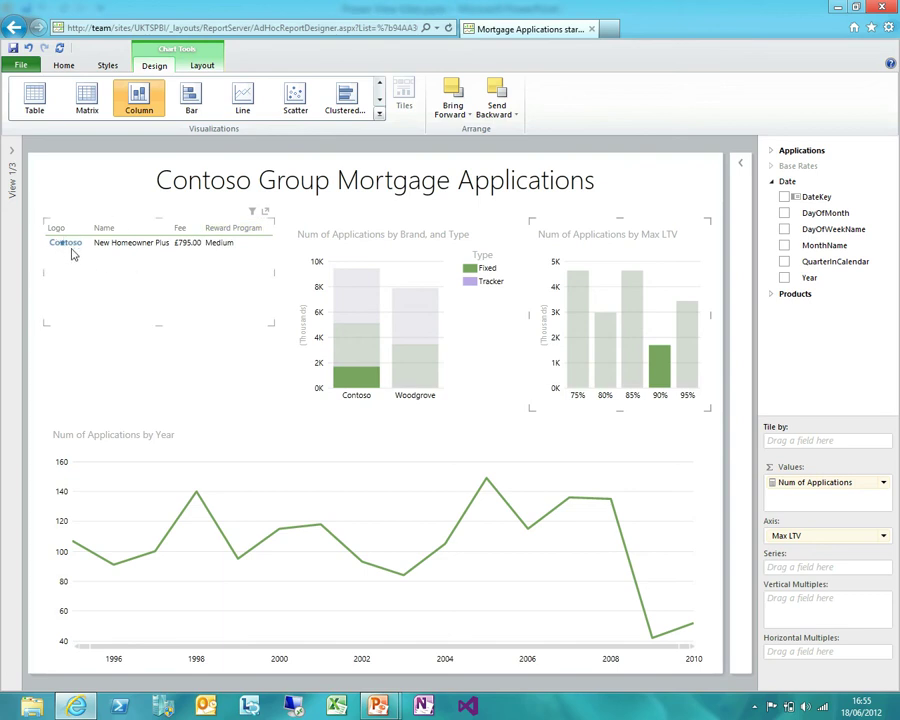
mouse_move(368, 381)
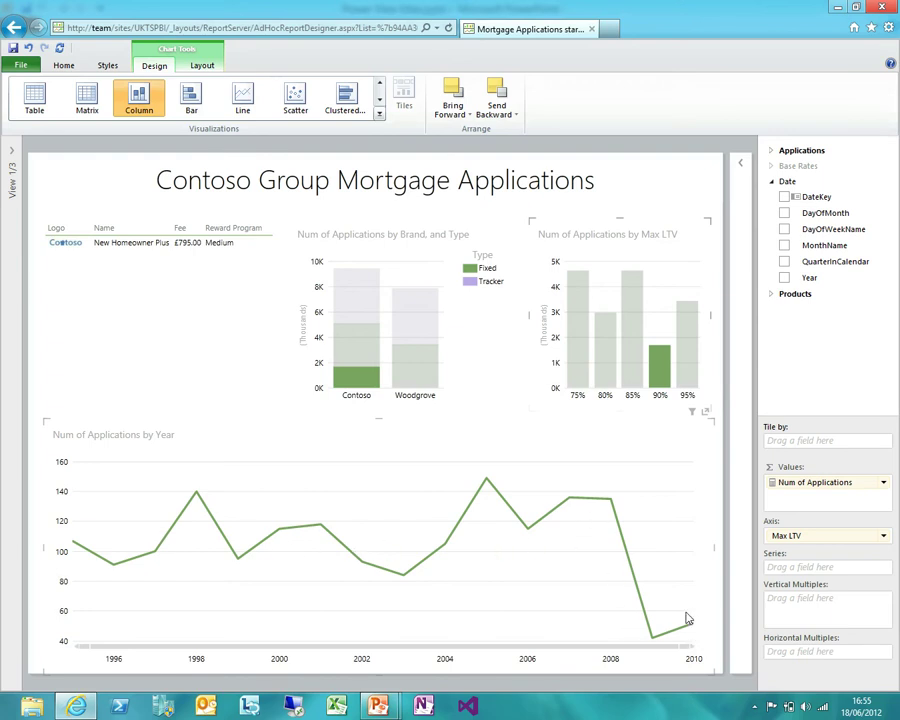
left_click(609, 368)
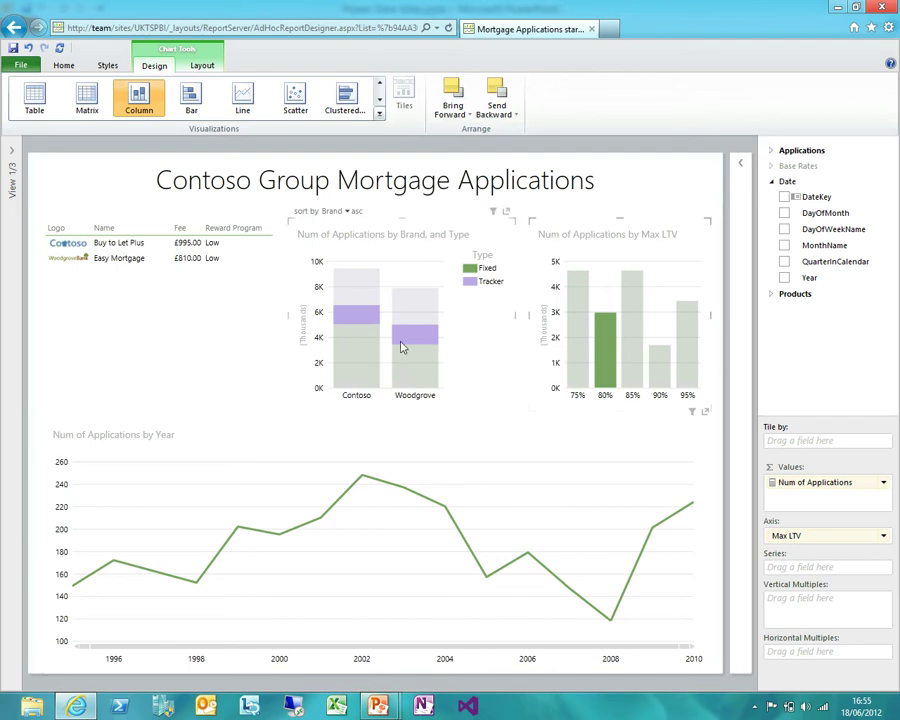
- Clear the cross-filter so the table lists all eleven products again
mouse_move(406, 340)
left_click(408, 285)
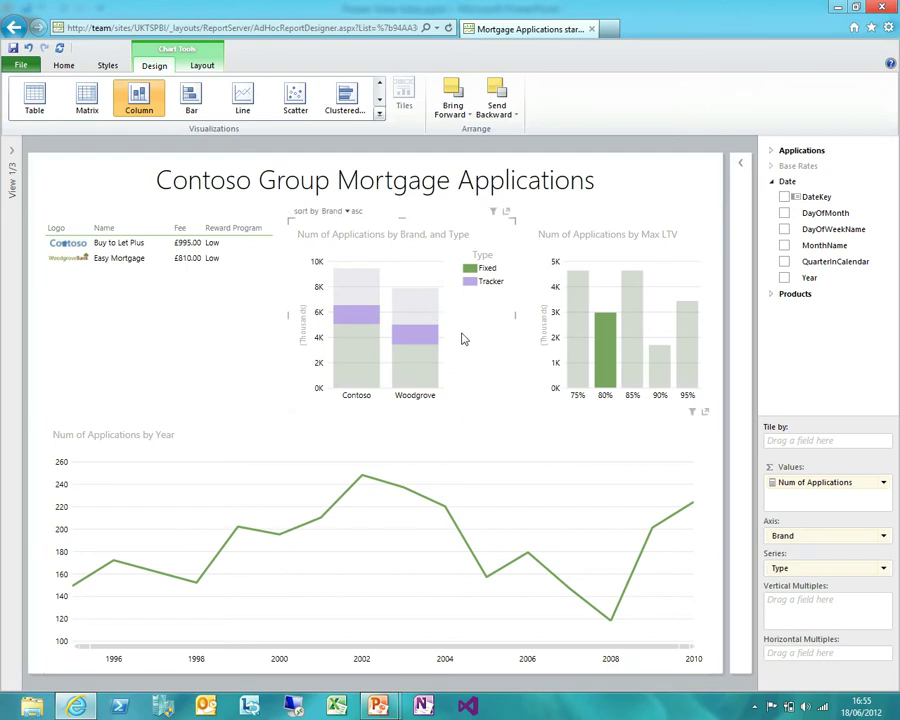
left_click(610, 298)
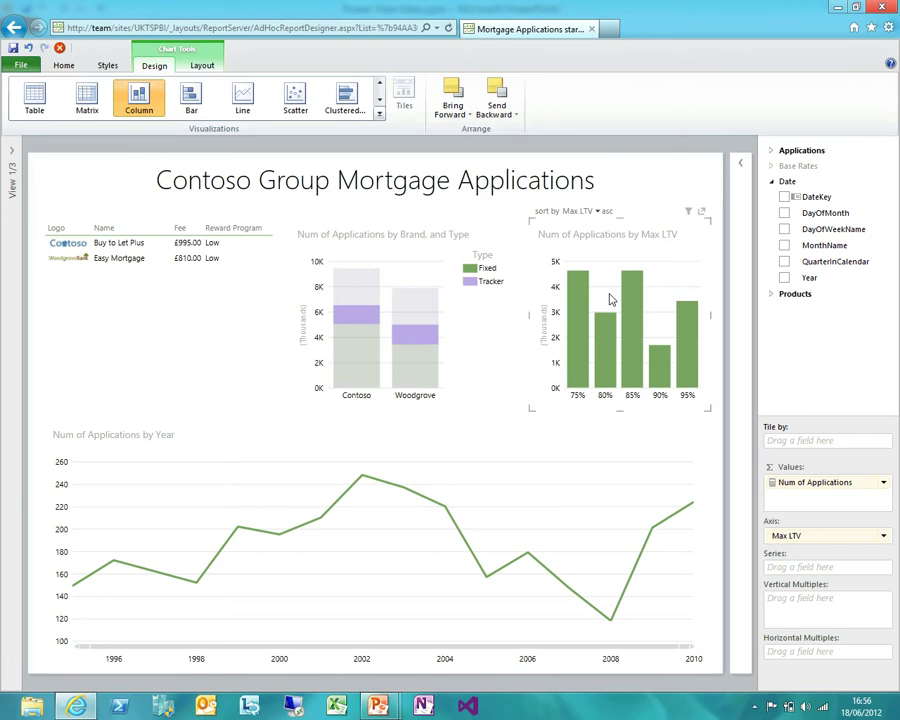
left_click(520, 294)
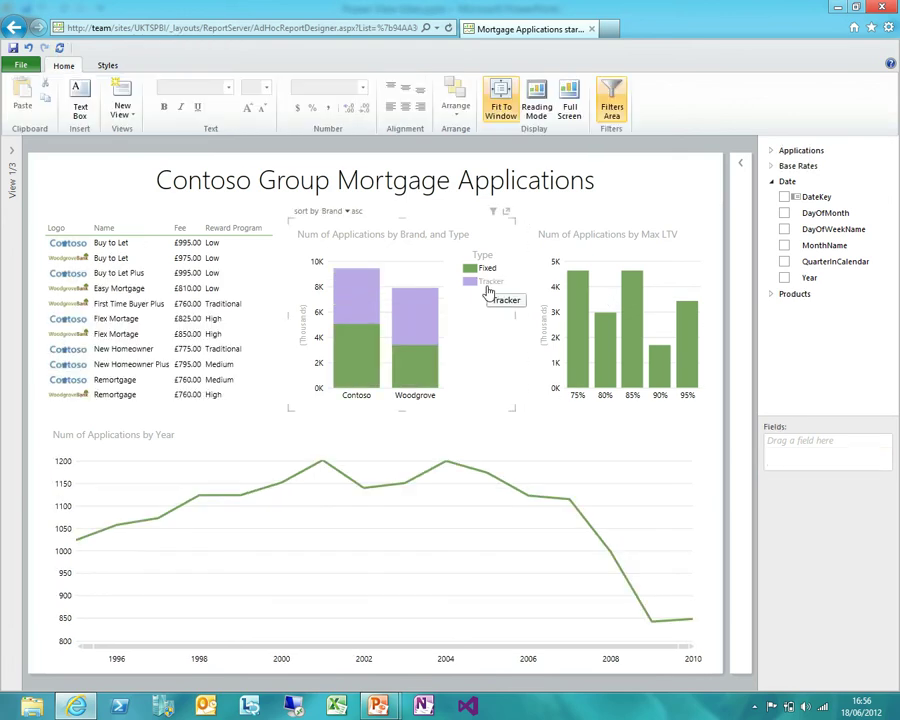
- Cross-filter by the Tracker legend entry, then by Fixed, narrowing the table to six products
left_click(489, 290)
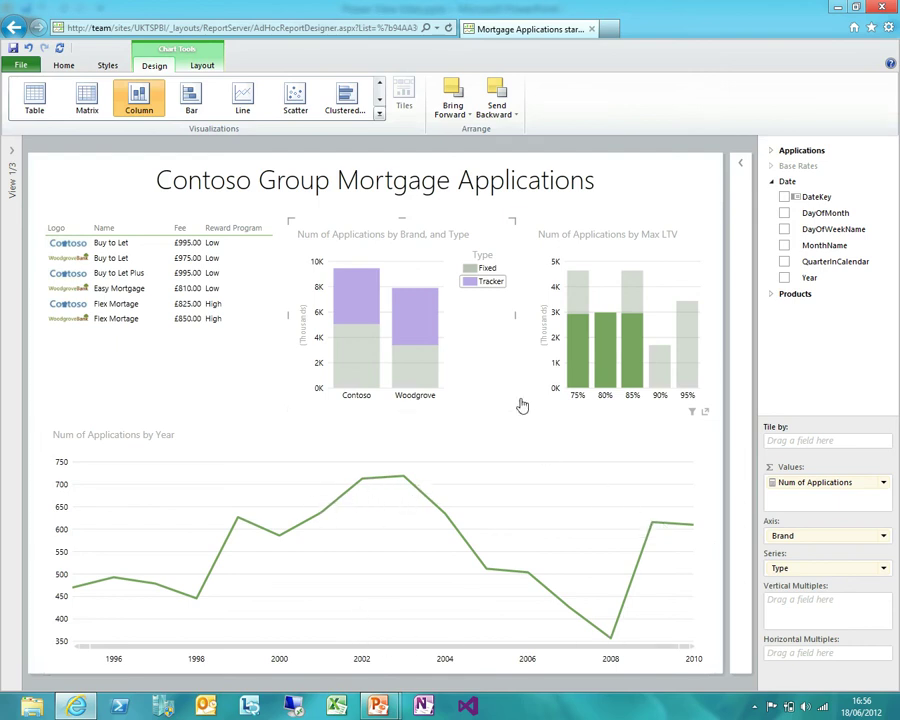
left_click(484, 269)
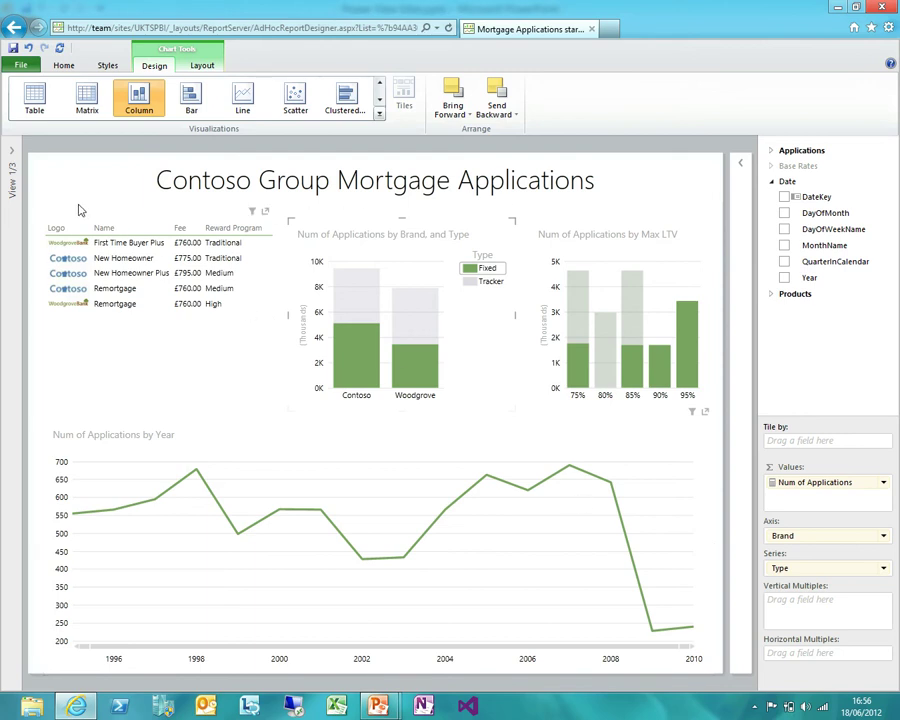
- Switch to the second view of LTV-by-brand small-multiple charts
left_click(13, 154)
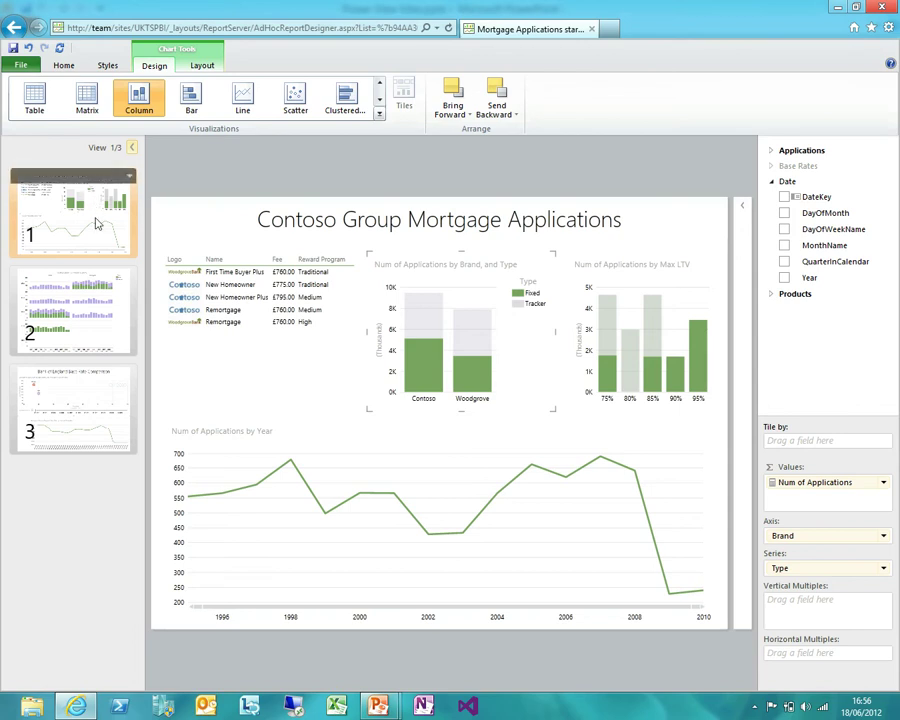
left_click(89, 335)
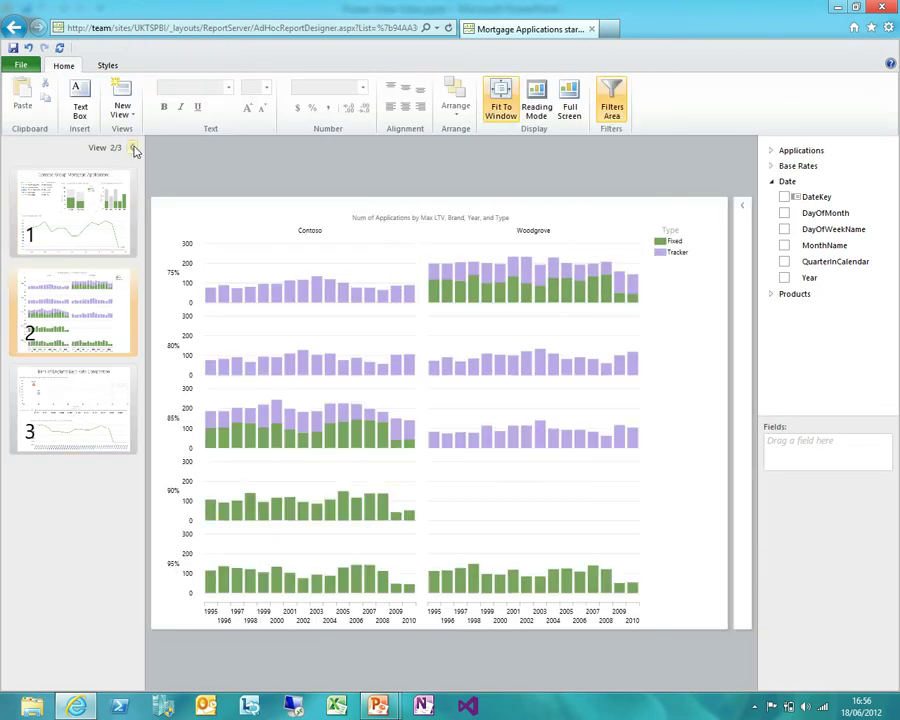
left_click(132, 148)
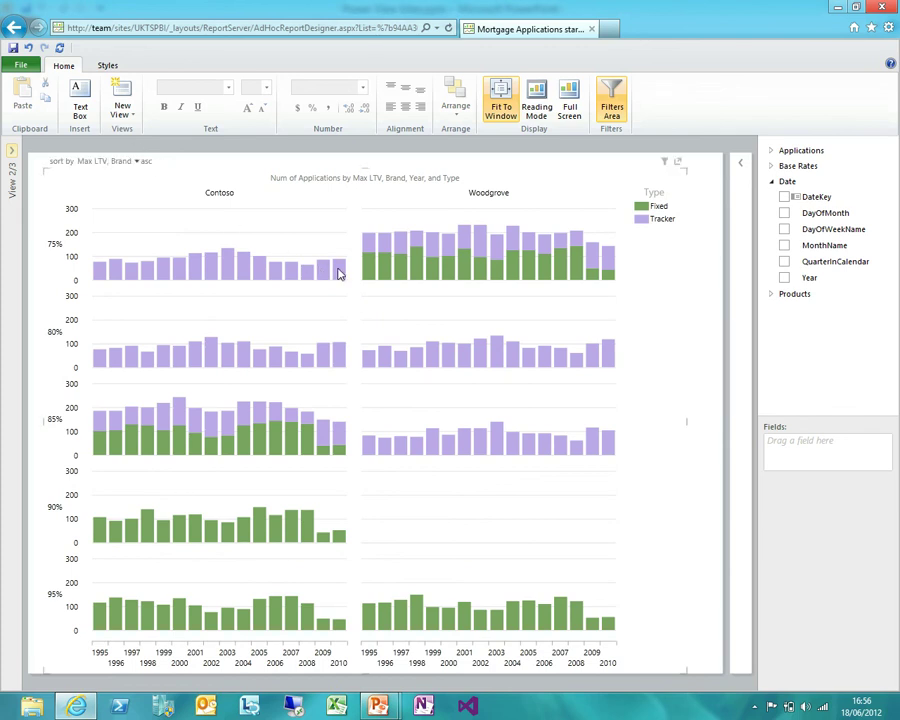
- Highlight 2010 Tracker and Fixed applications, clear it, then open the Base Rate Comparison view
left_click(339, 269)
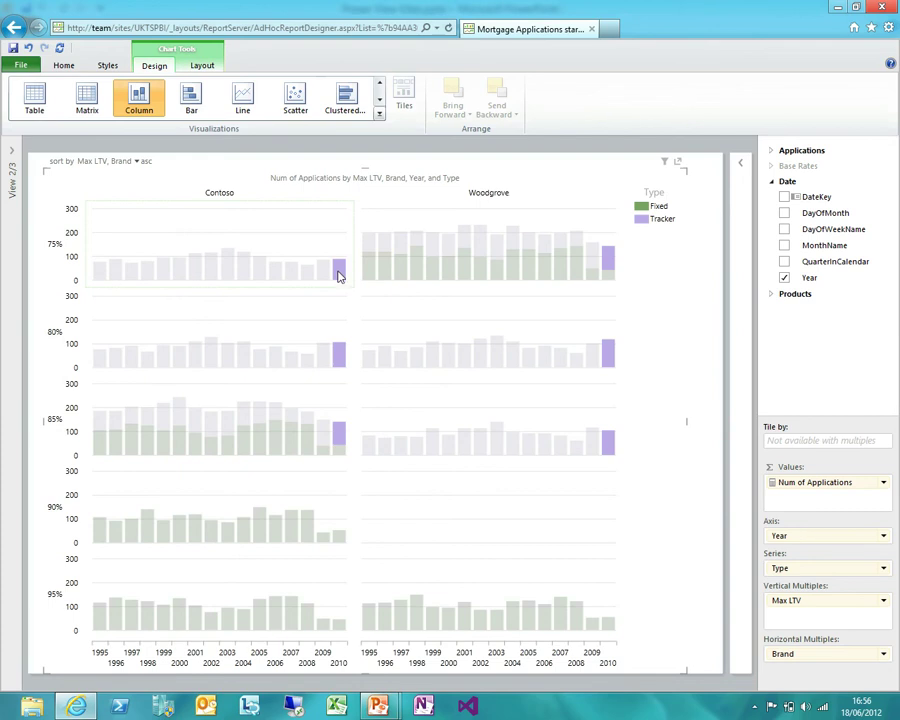
left_click(339, 452)
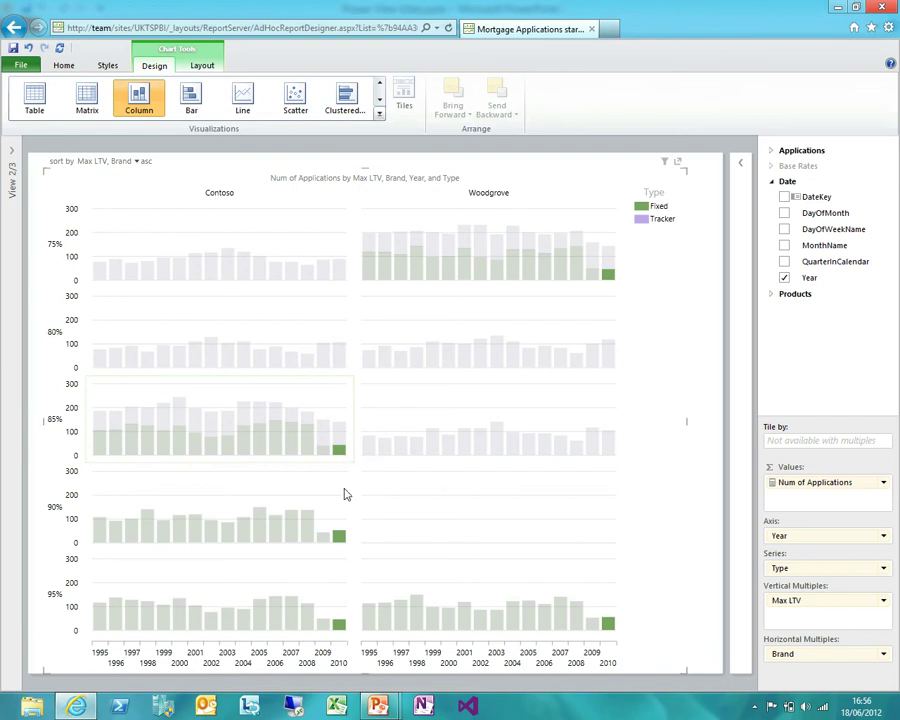
left_click(340, 433)
left_click(325, 401)
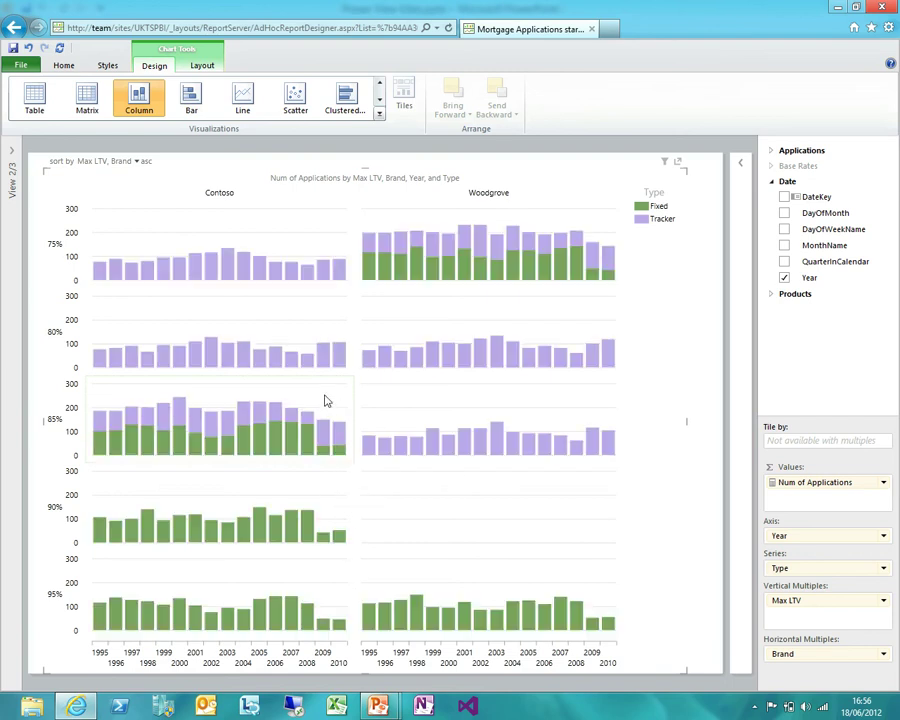
left_click(11, 157)
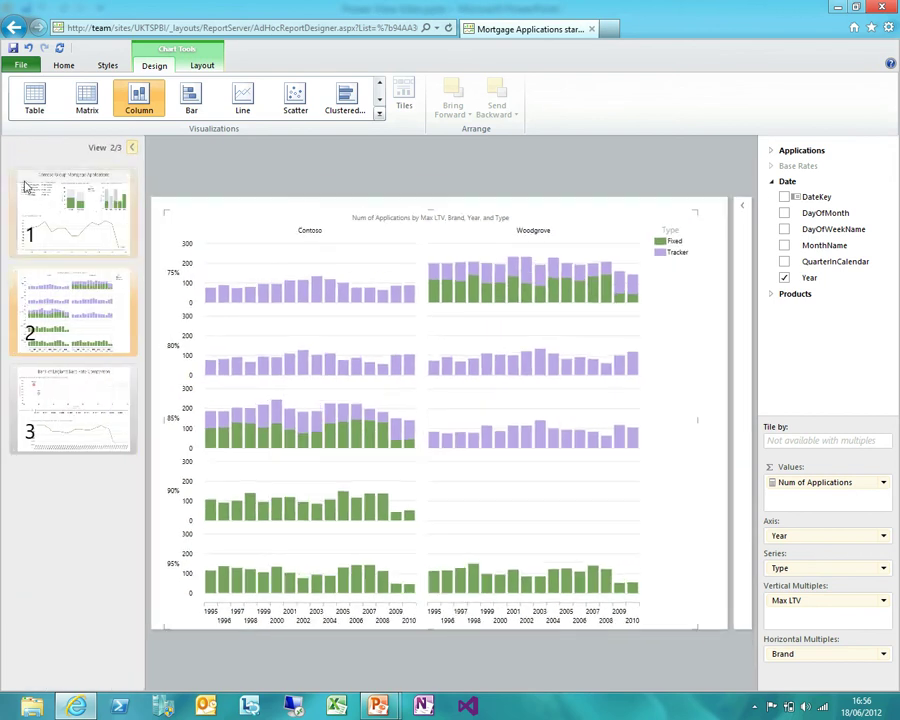
left_click(85, 406)
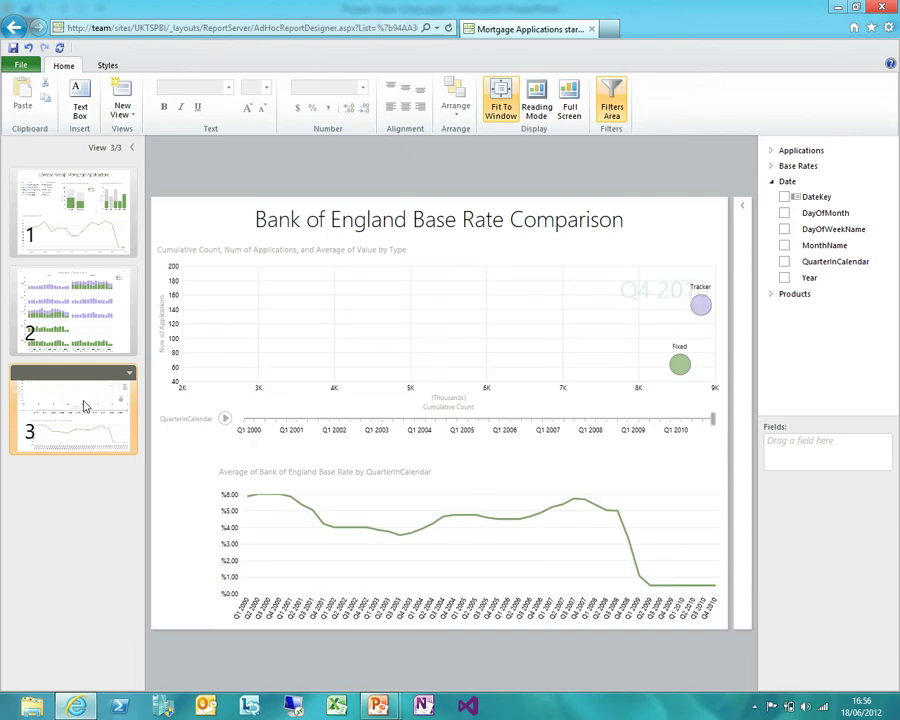
- Hide the view thumbnails and rewind the bubble chart's play axis to Q1 2000
left_click(131, 149)
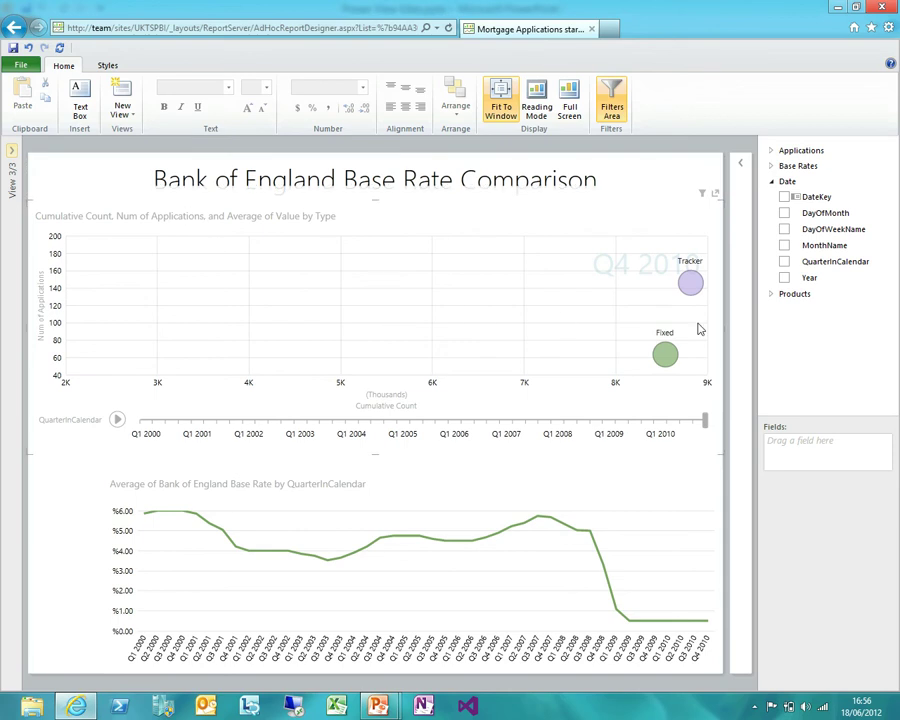
left_click(143, 424)
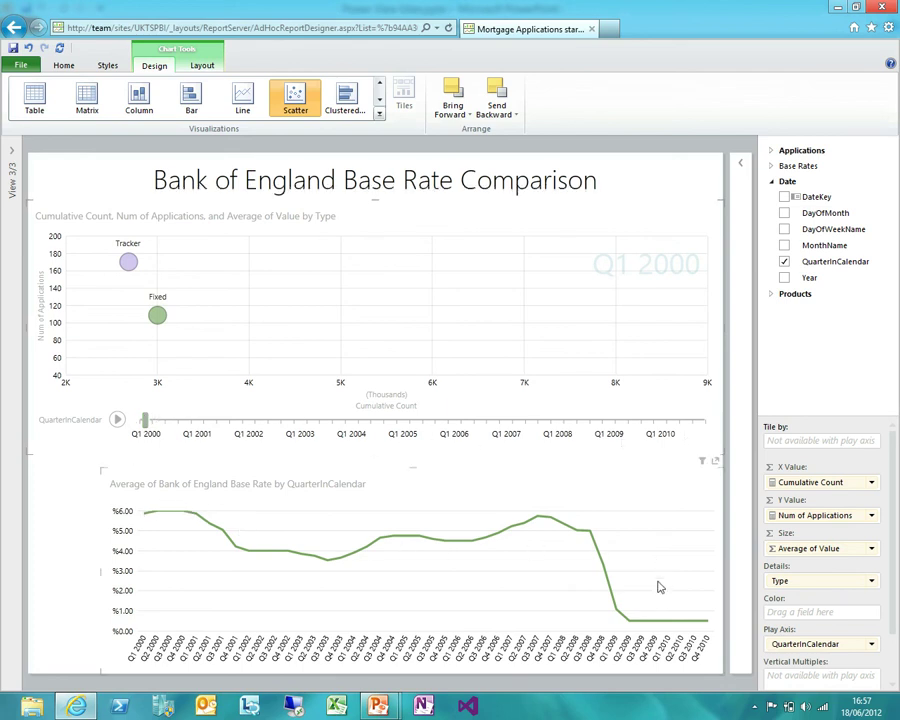
- Play the bubble animation, show the Tracker trail, and scrub the timeline to Q1 2001
left_click(118, 420)
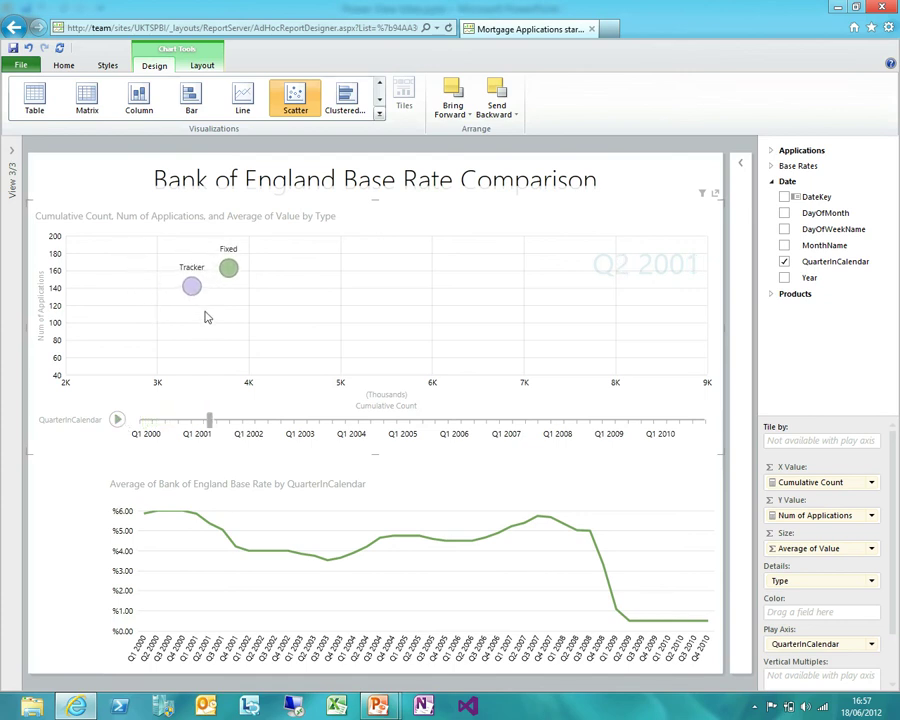
left_click(193, 289)
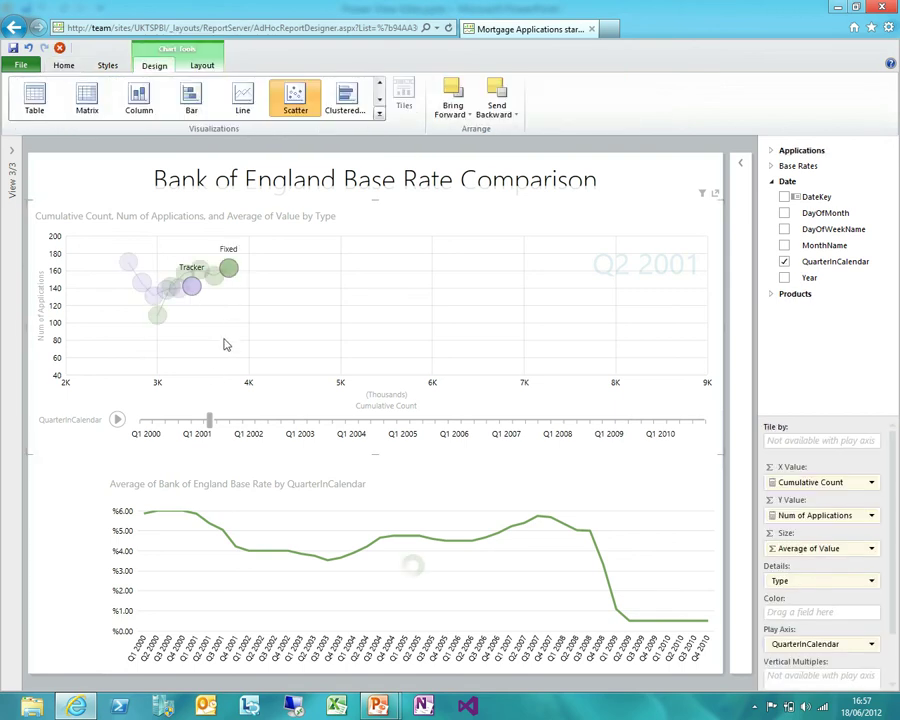
left_click_drag(209, 420, 171, 518)
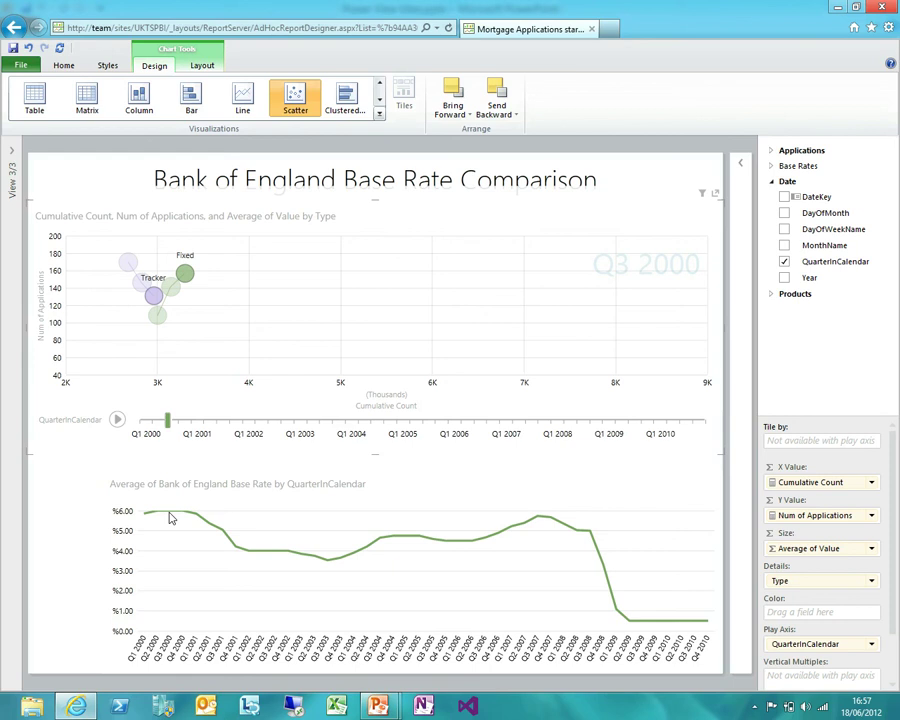
left_click_drag(170, 517, 233, 544)
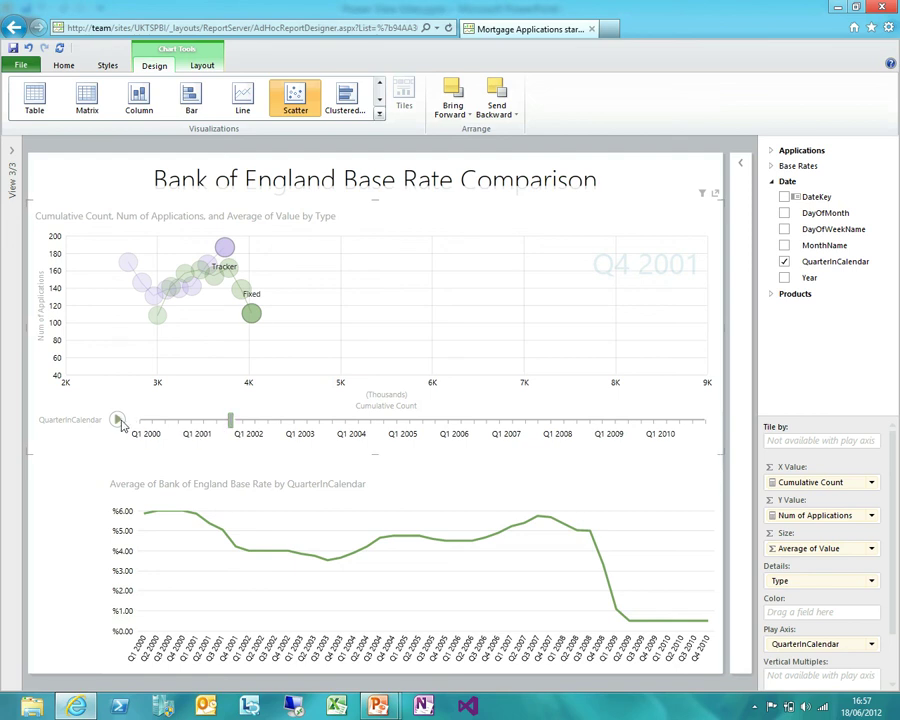
- Play on and pause at Q1 2004, step back to Q3 2003, then forward to Q1 2004
left_click(117, 420)
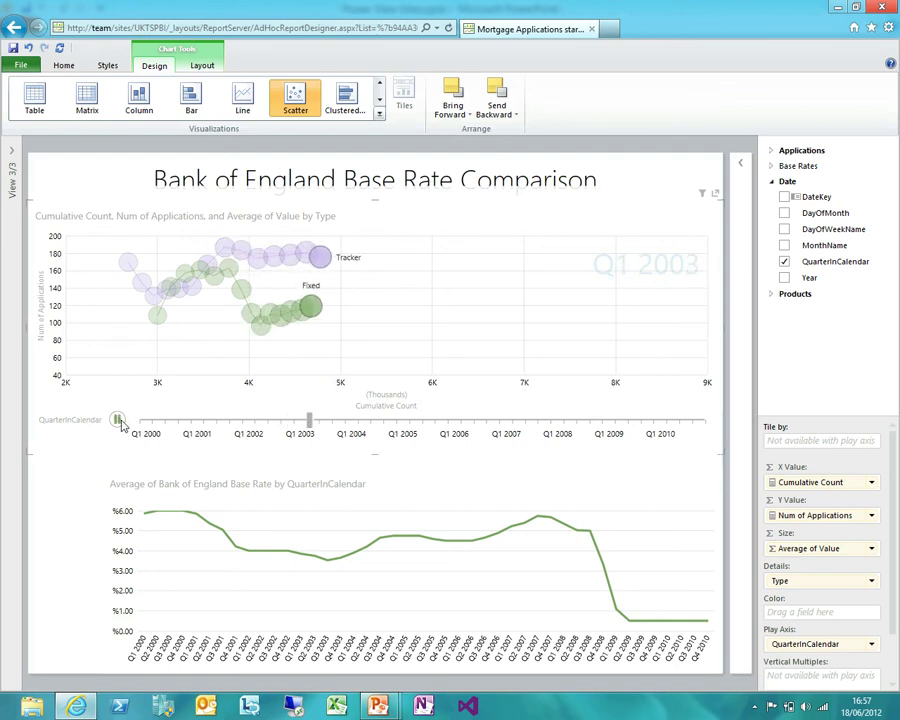
left_click(117, 419)
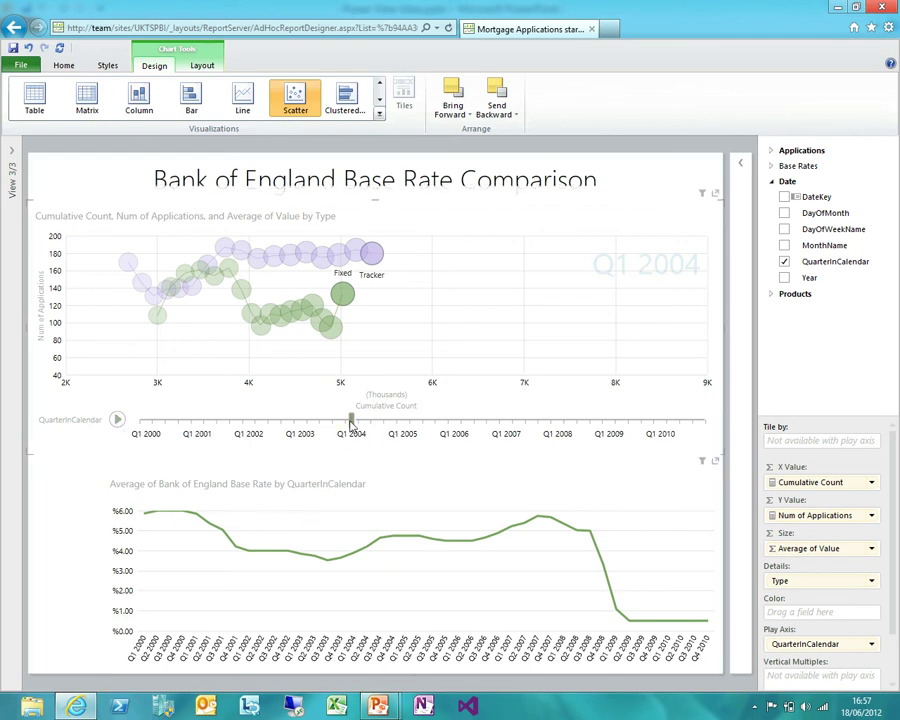
left_click(336, 567)
left_click(329, 567)
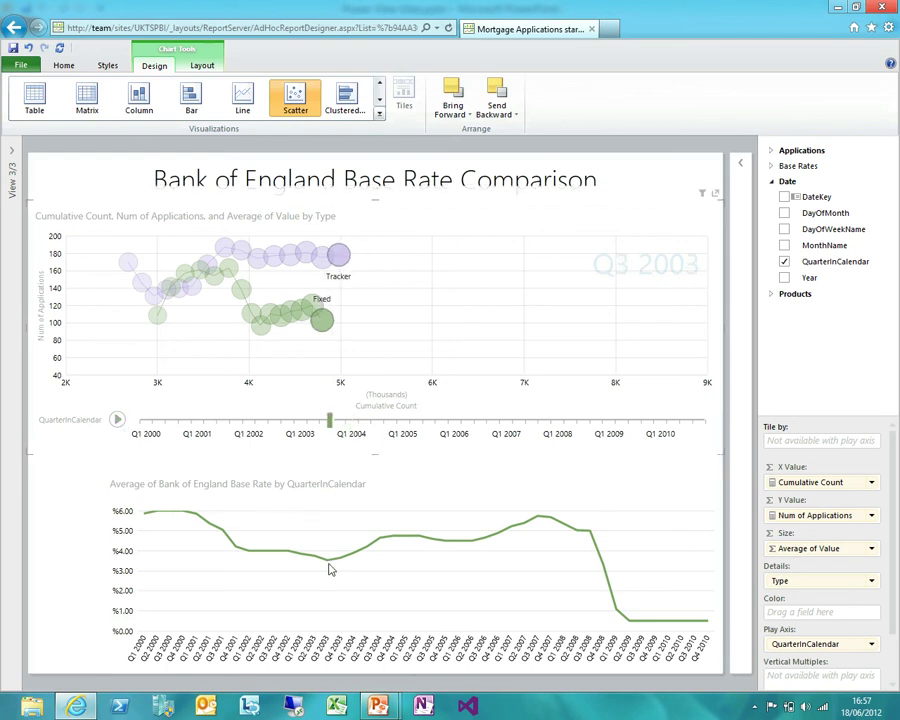
left_click(331, 565)
left_click(340, 563)
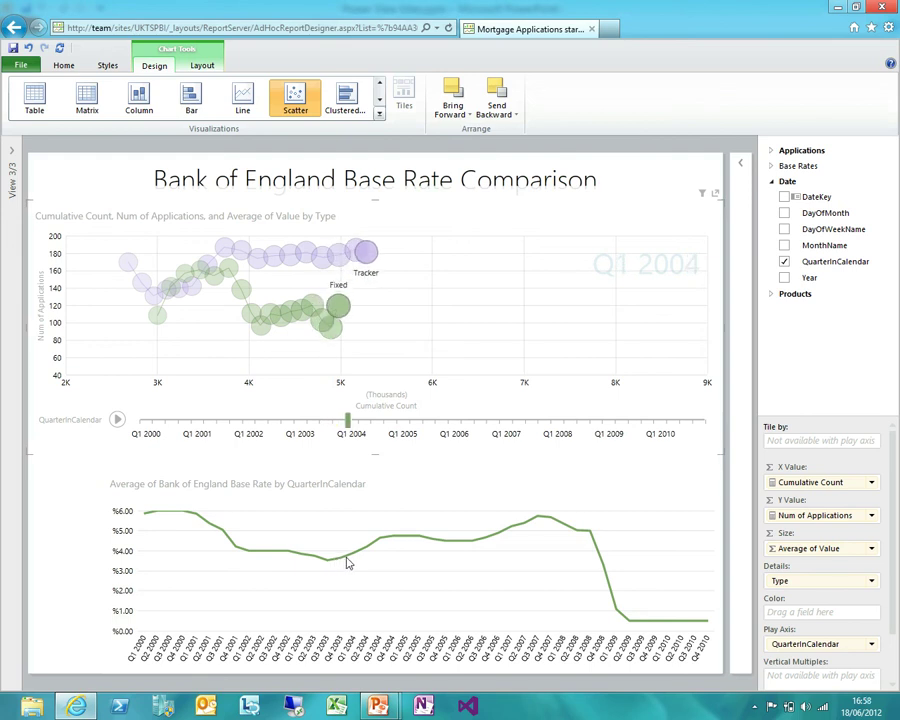
mouse_move(344, 296)
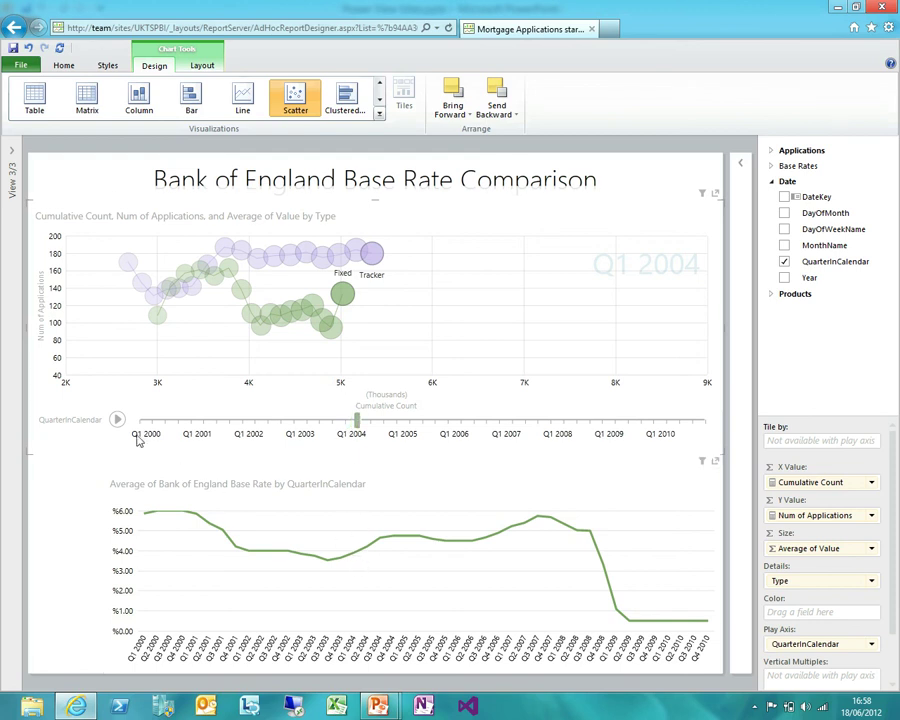
- Play the quarterly bubble animation, pausing at Q2 2005 and Q4 2007, through to Q4 2010
left_click(117, 420)
left_click(117, 420)
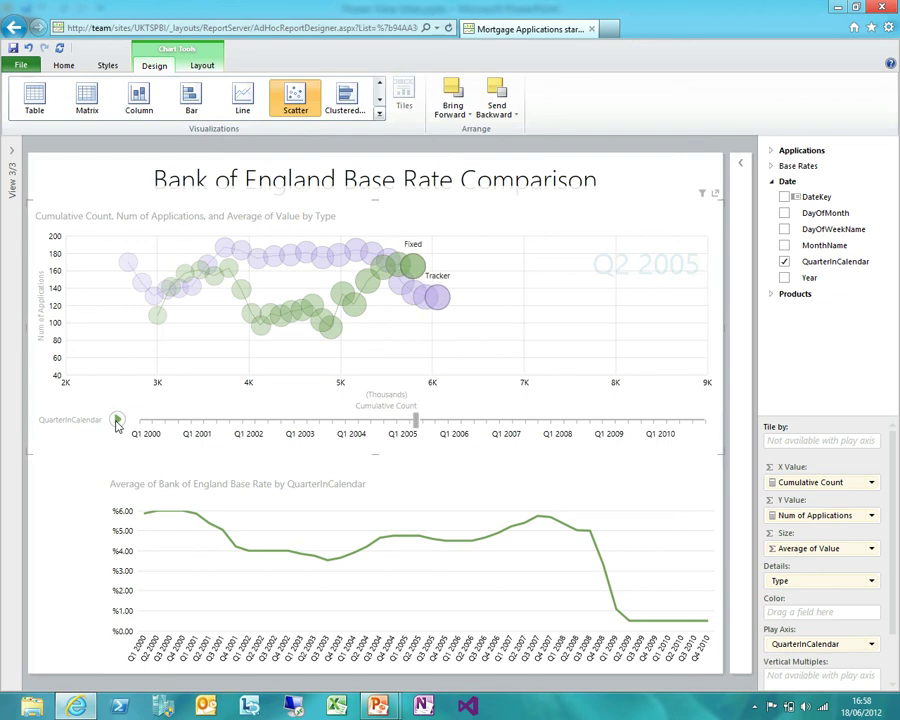
left_click(117, 420)
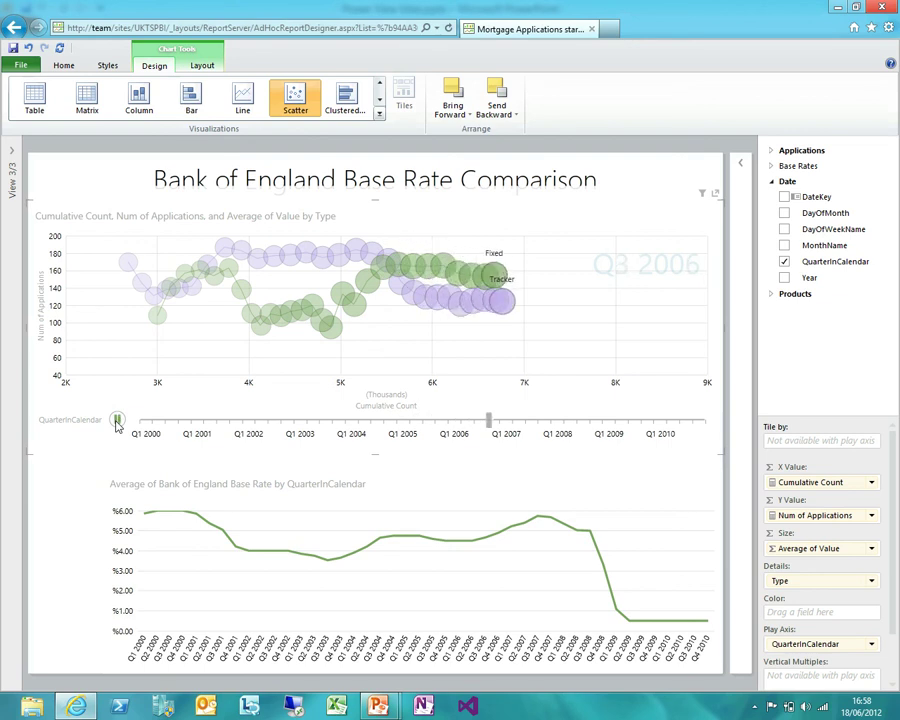
left_click(117, 420)
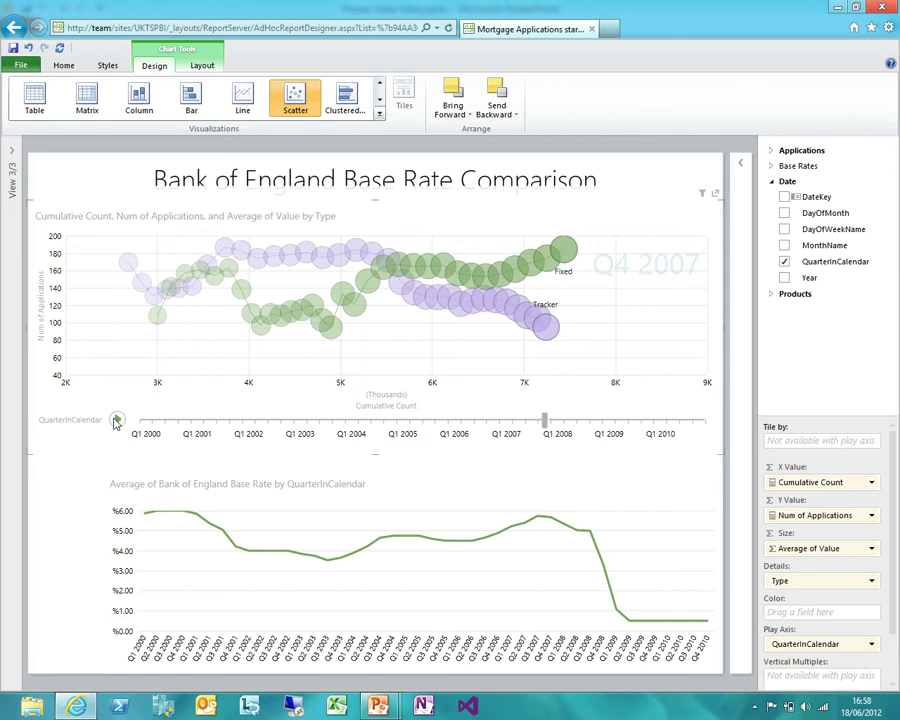
left_click(117, 420)
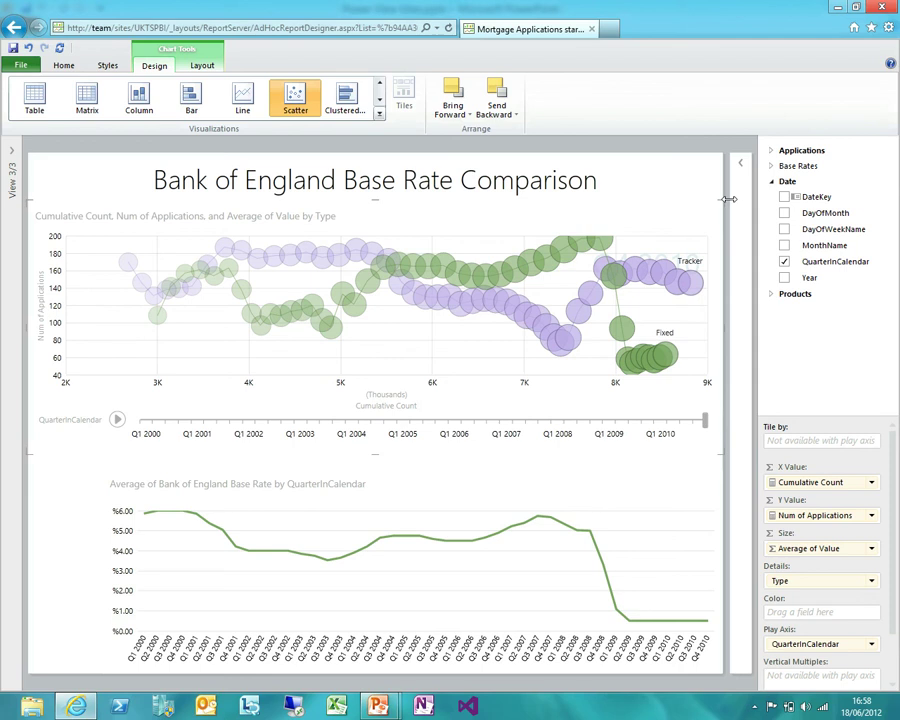
- Filter the view to Year 2008 and later so both charts cover Q1 2008–Q4 2010
left_click(740, 162)
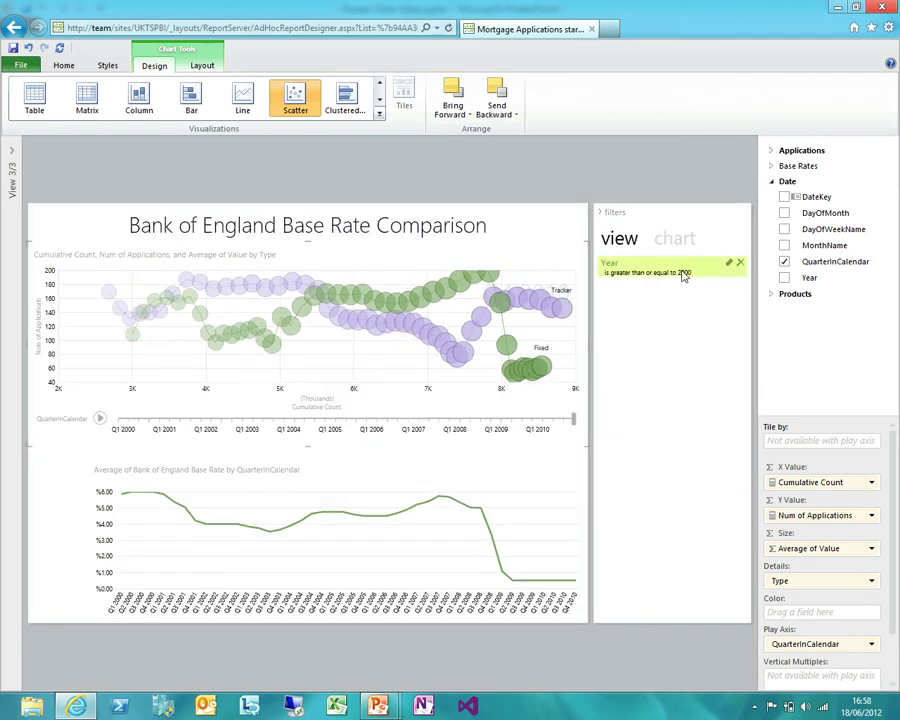
left_click(628, 288)
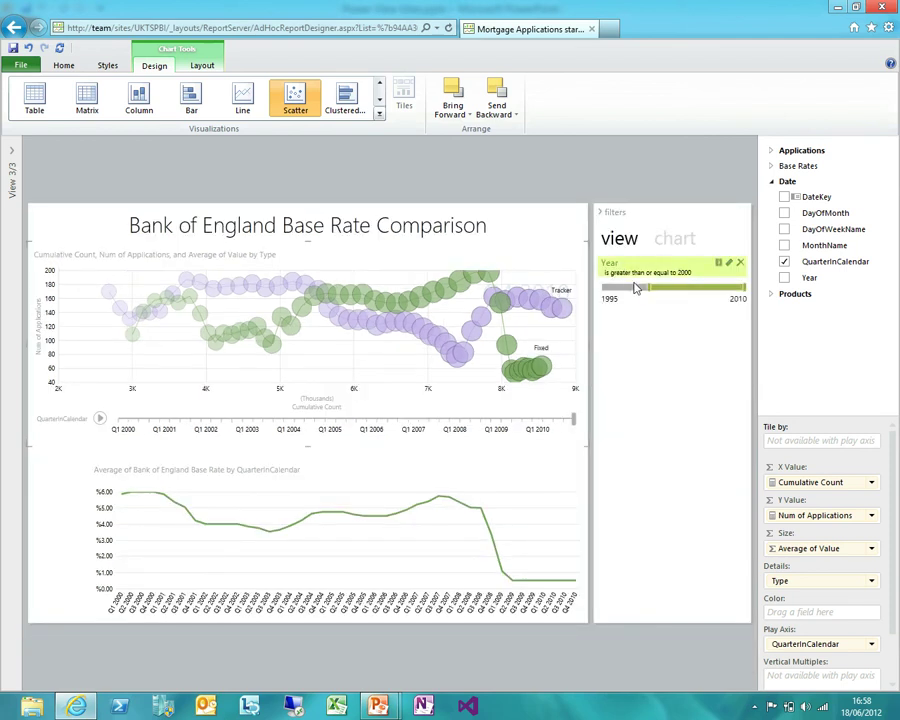
left_click_drag(655, 289, 720, 301)
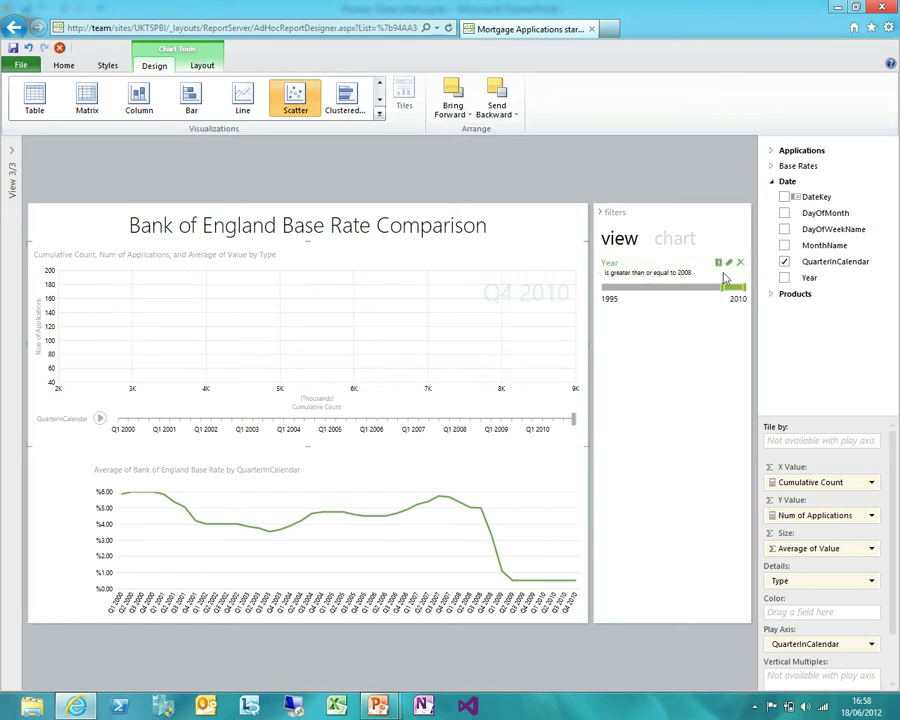
left_click(599, 212)
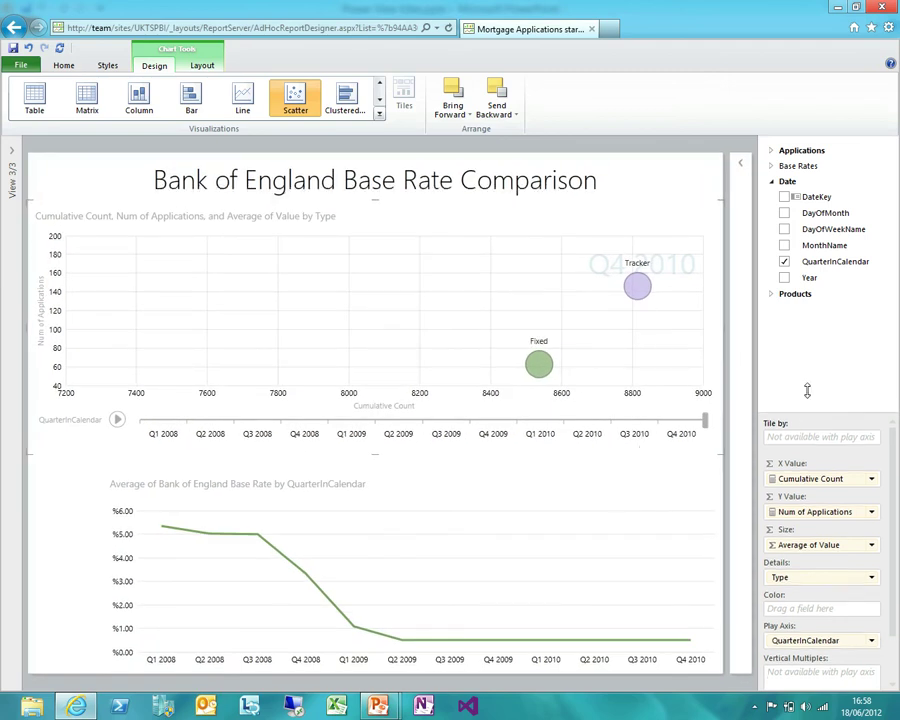
- Colour the bubbles by Type and break them out by Max LTV in Details
scroll(836, 445, "down", 2)
left_click_drag(841, 521, 785, 539)
left_click(771, 183)
left_click(773, 197)
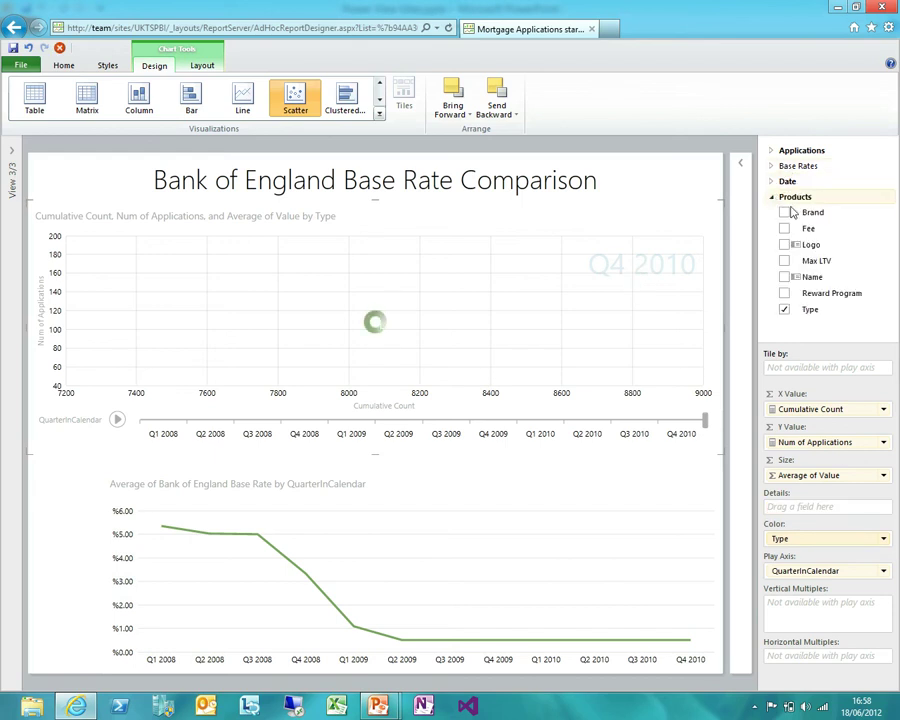
left_click_drag(812, 280, 822, 508)
left_click(784, 277)
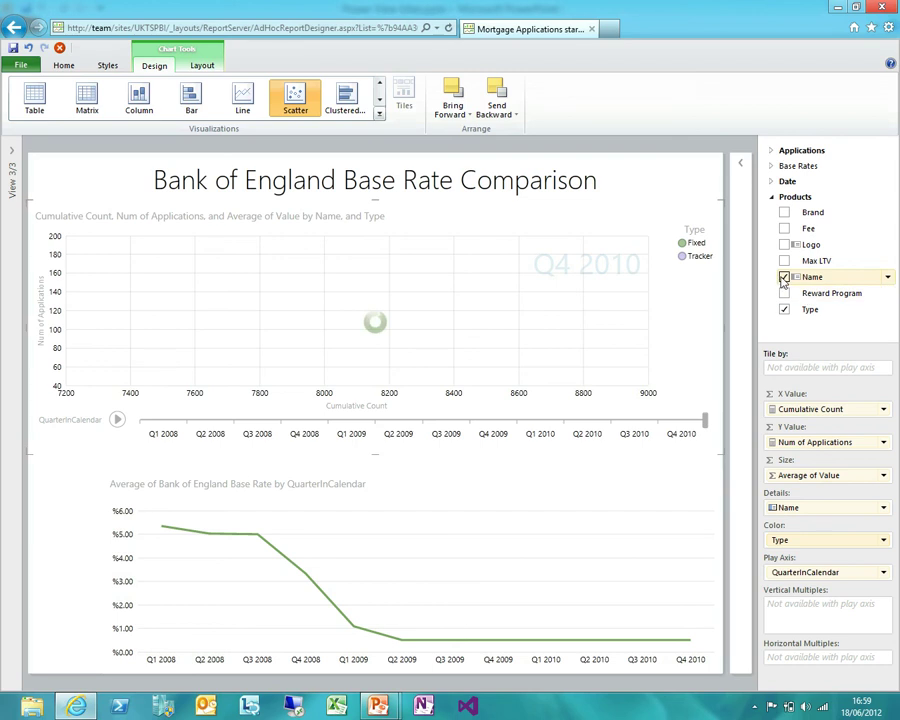
left_click_drag(812, 261, 836, 512)
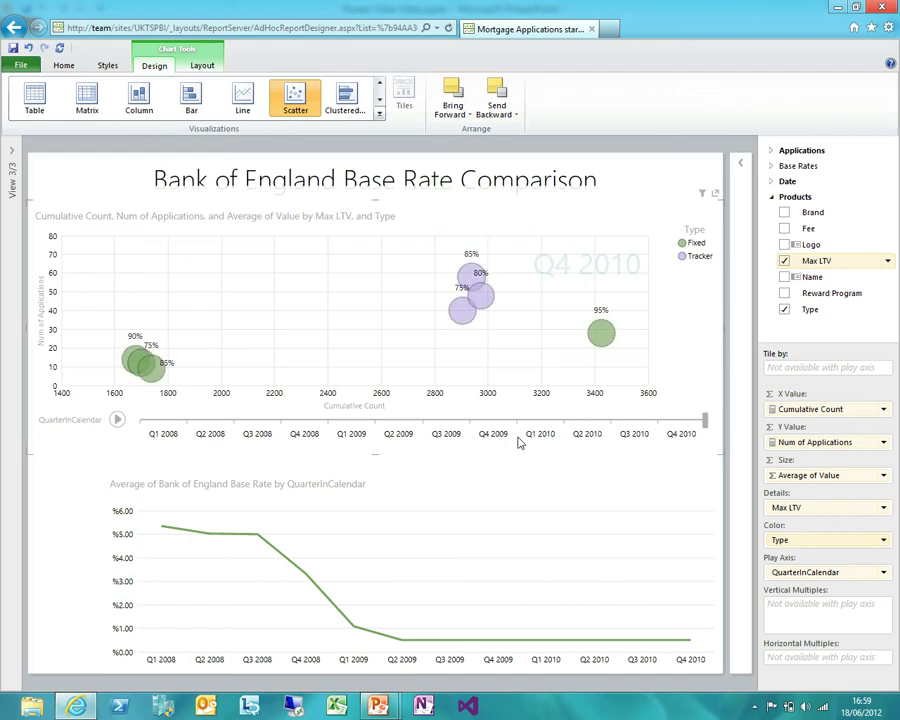
- Replay the animation from Q1 2008, then export the report to PowerPoint
left_click(157, 422)
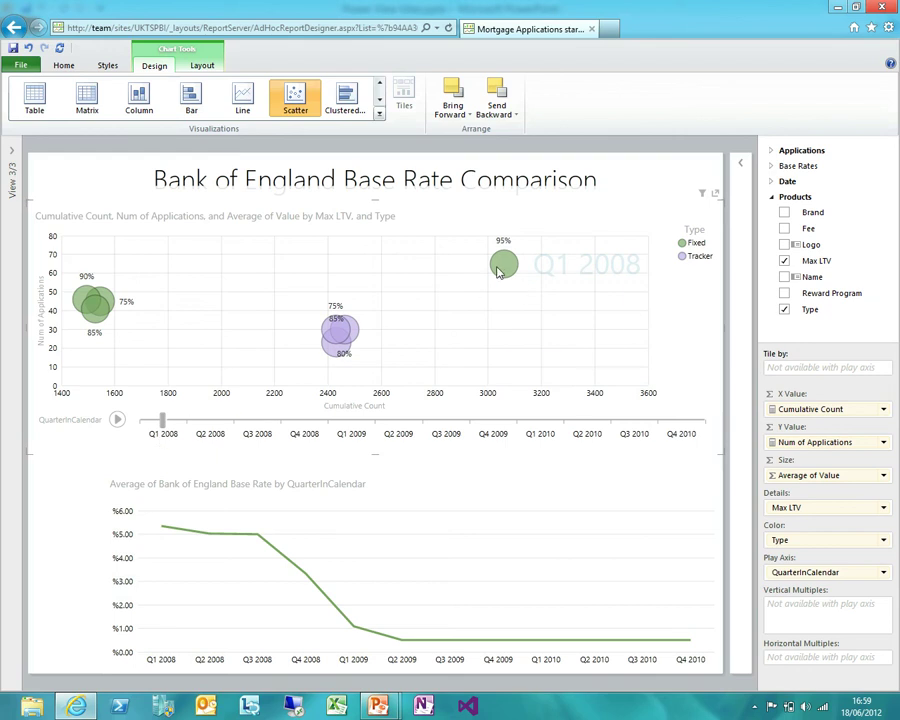
mouse_move(511, 274)
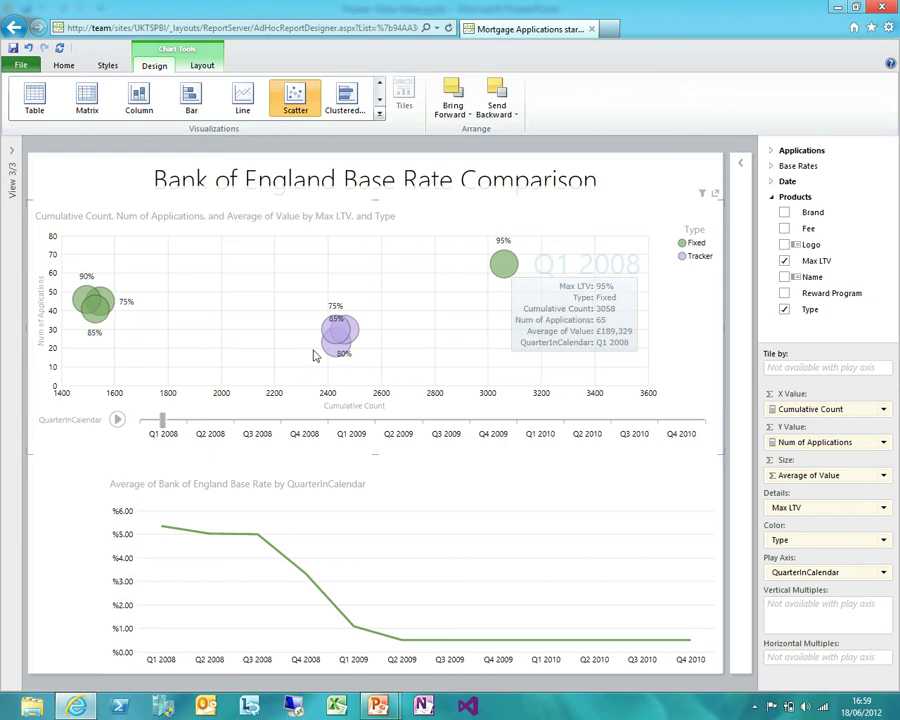
left_click(117, 420)
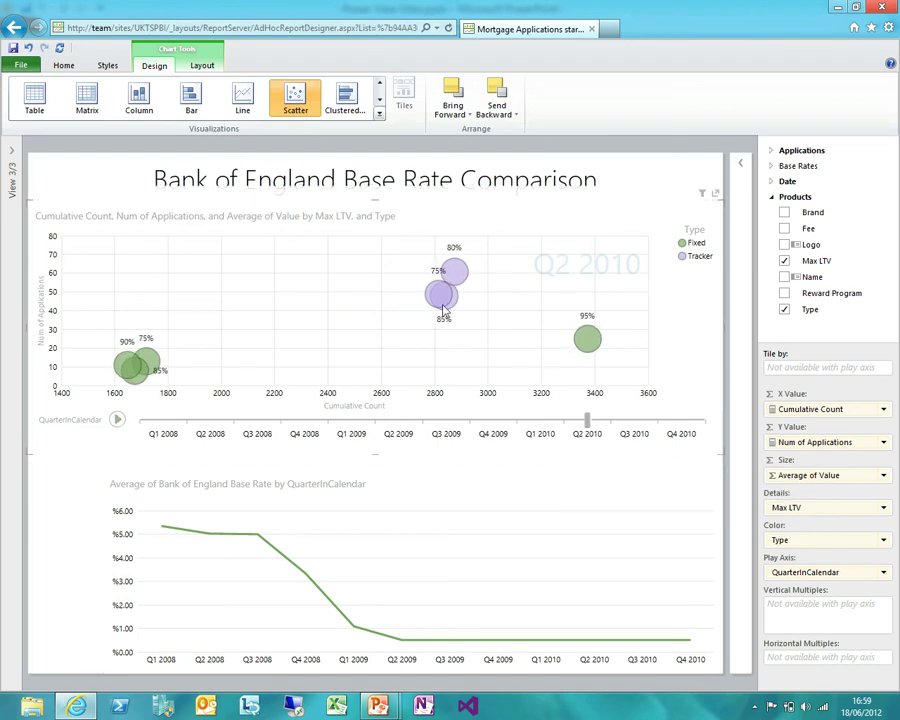
mouse_move(447, 267)
left_click(21, 64)
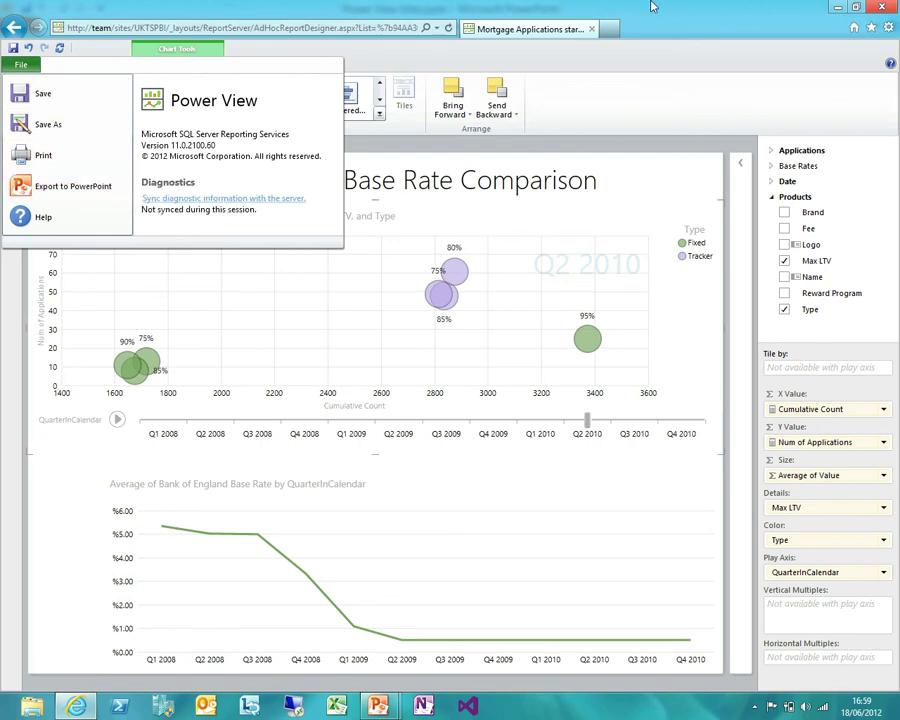
left_click(378, 706)
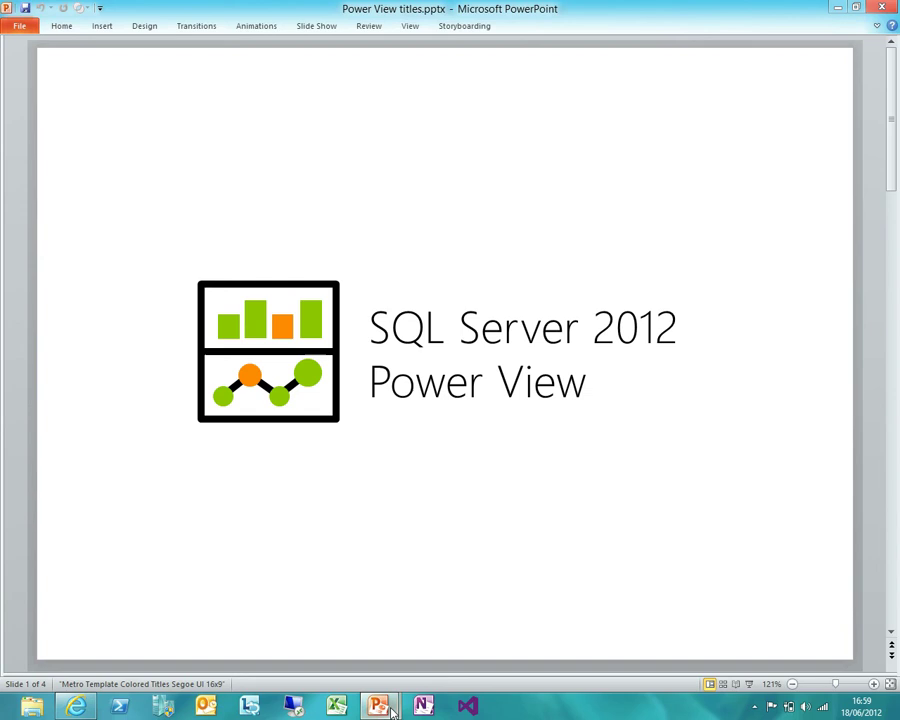
- In Contoso Mortgages.pptx, review slides 2–4 and start the show on the Base Rate Comparison slide
mouse_move(378, 706)
left_click(335, 638)
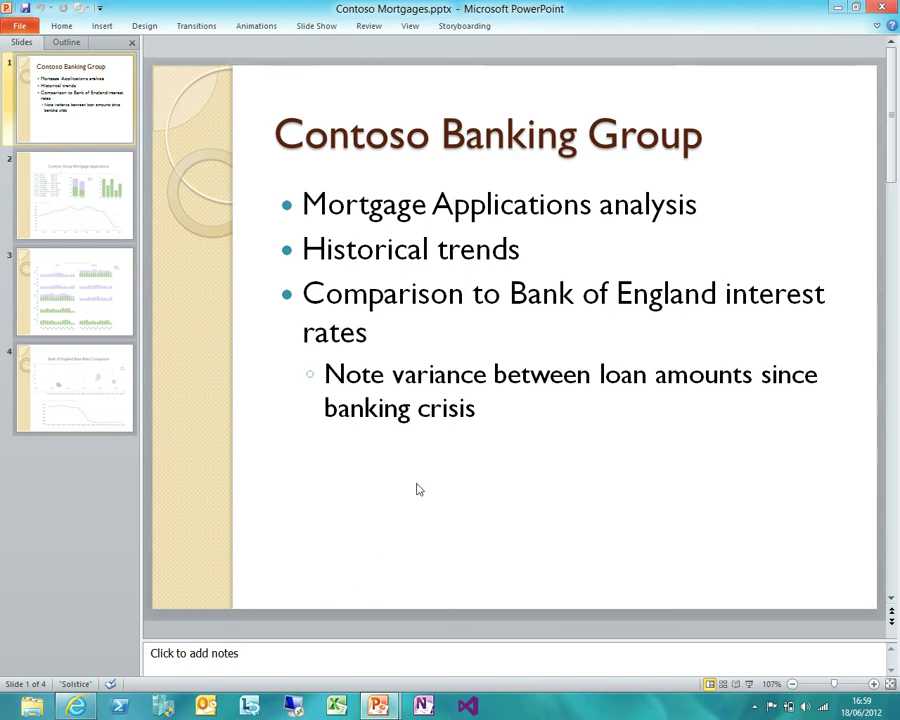
left_click(96, 220)
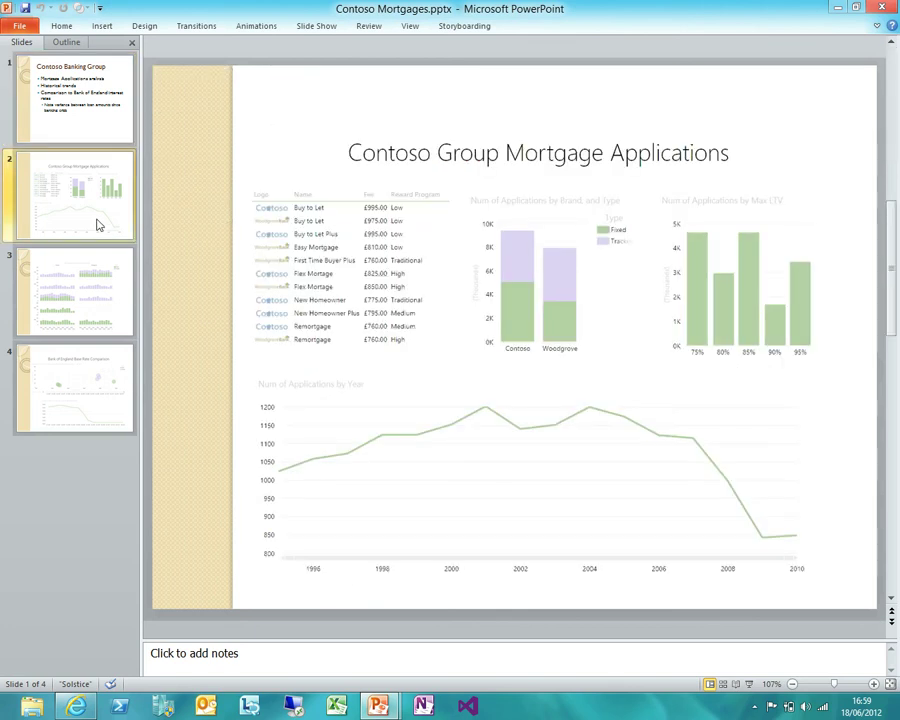
left_click(96, 290)
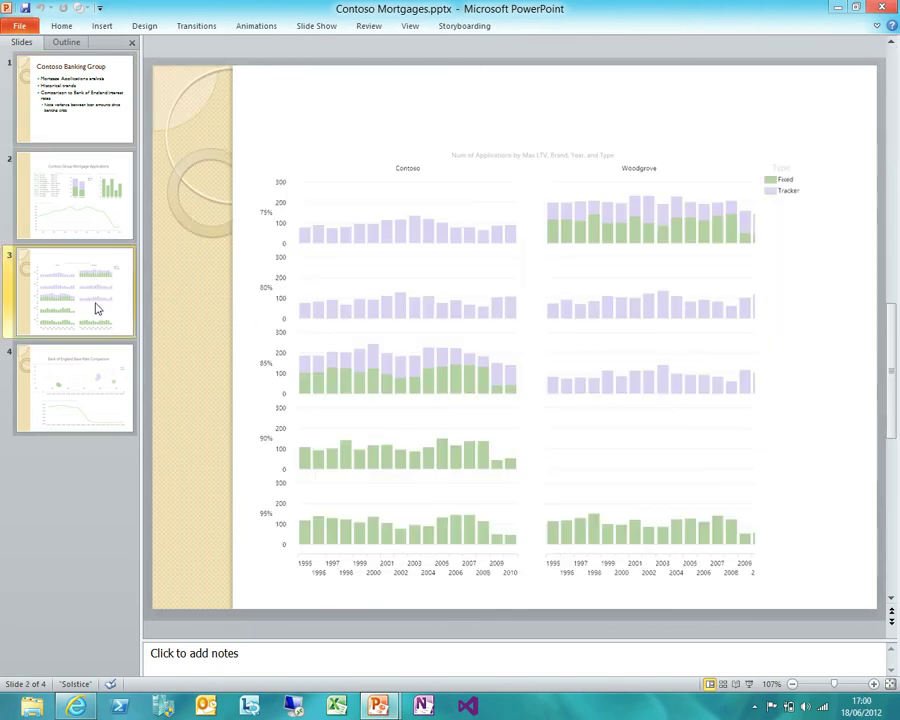
left_click(86, 383)
key("shift+F5")
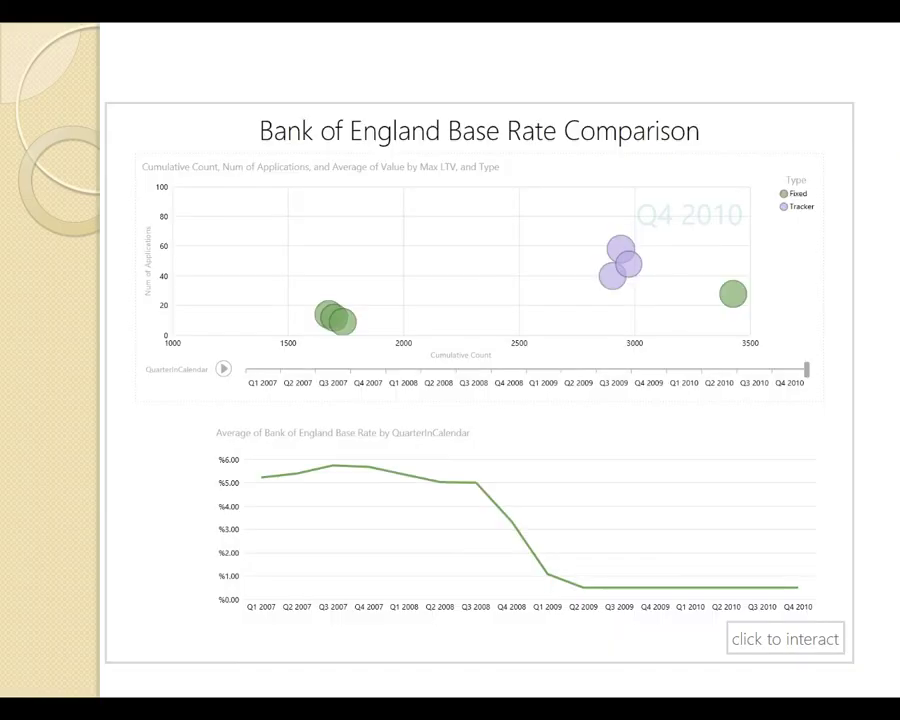
- Play the bubble animation live in the slide show, then exit and switch to Power View titles.pptx
left_click(759, 645)
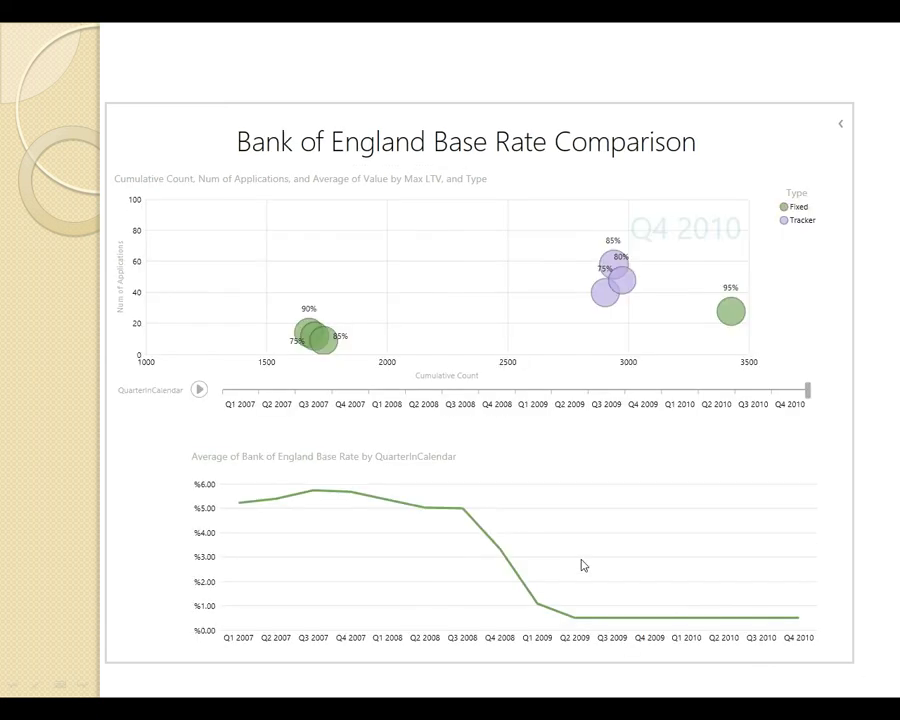
left_click(200, 391)
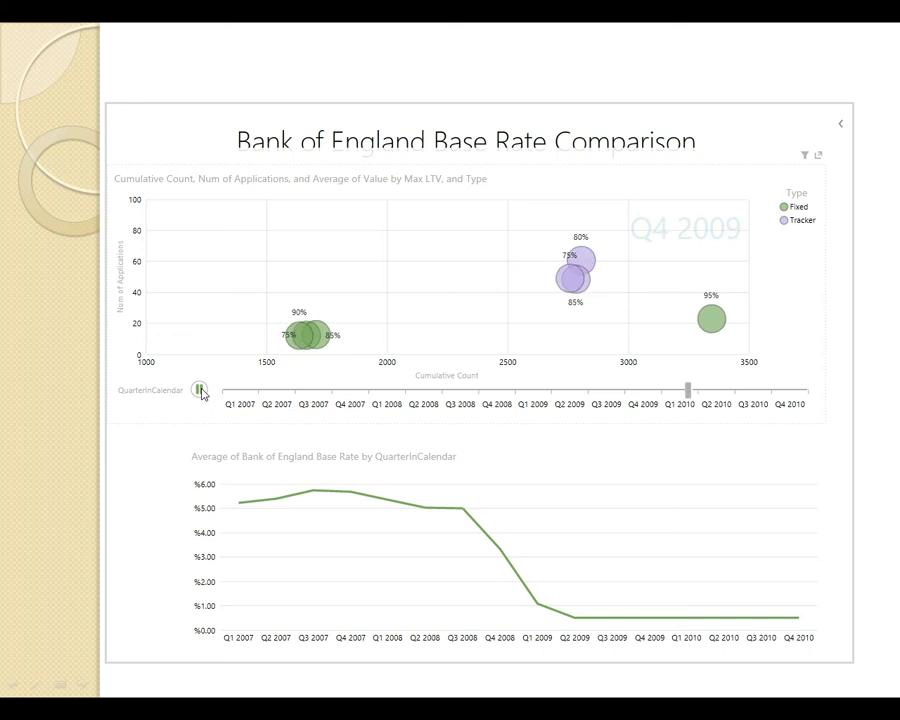
key("Escape")
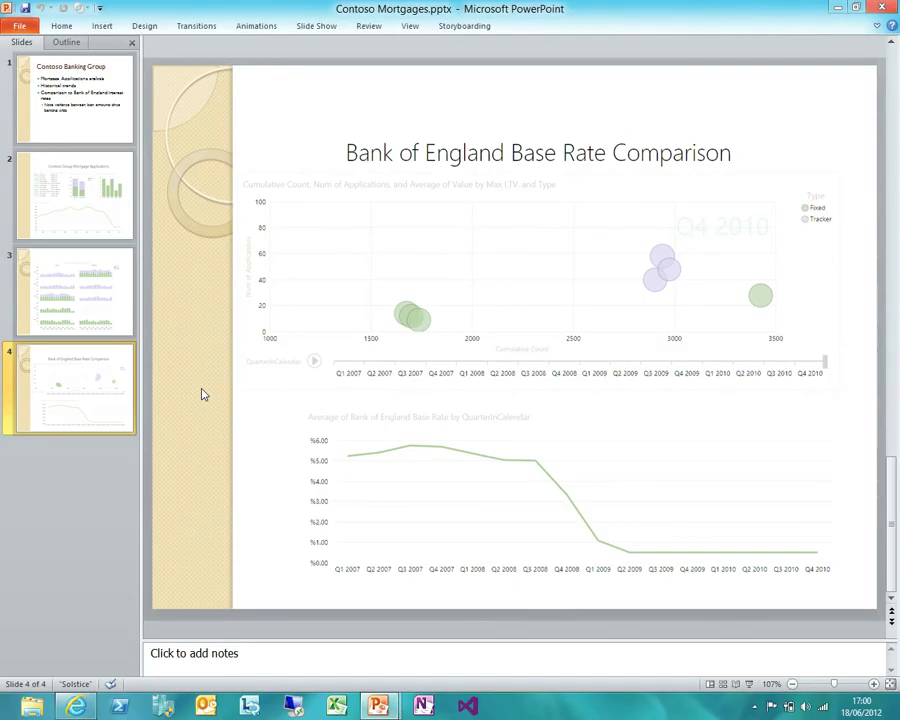
mouse_move(378, 706)
left_click(400, 657)
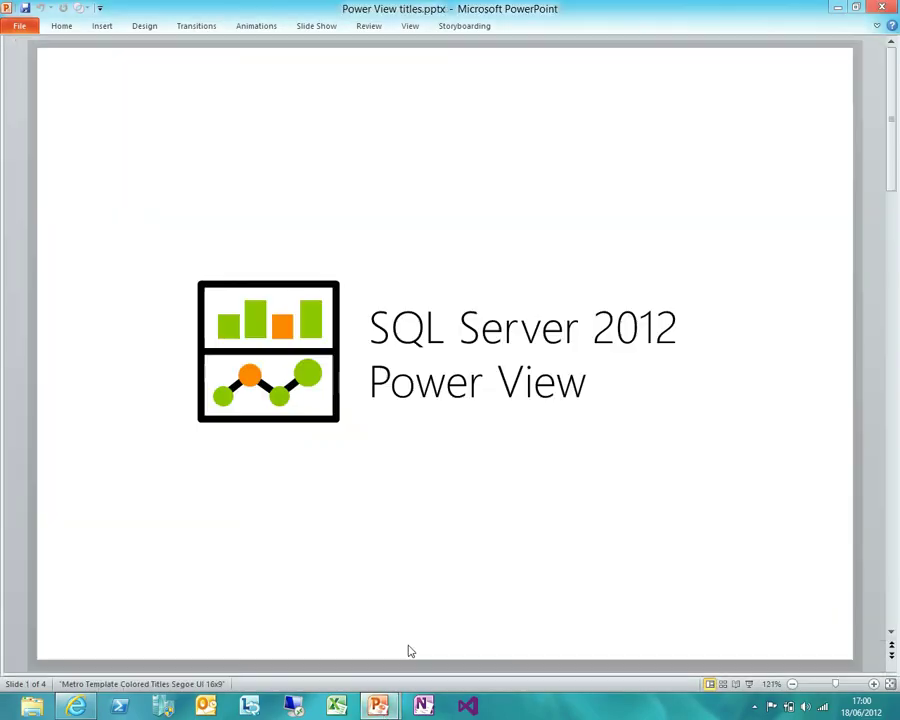